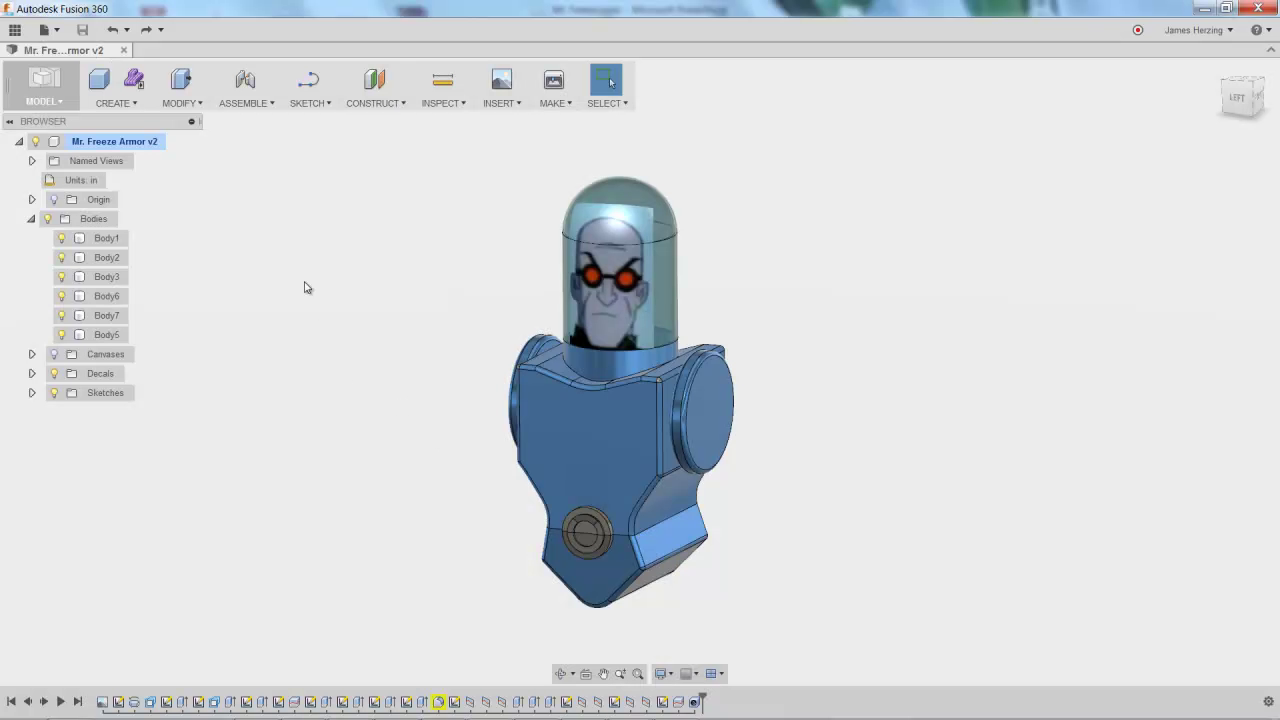
pyautogui.click(44, 29)
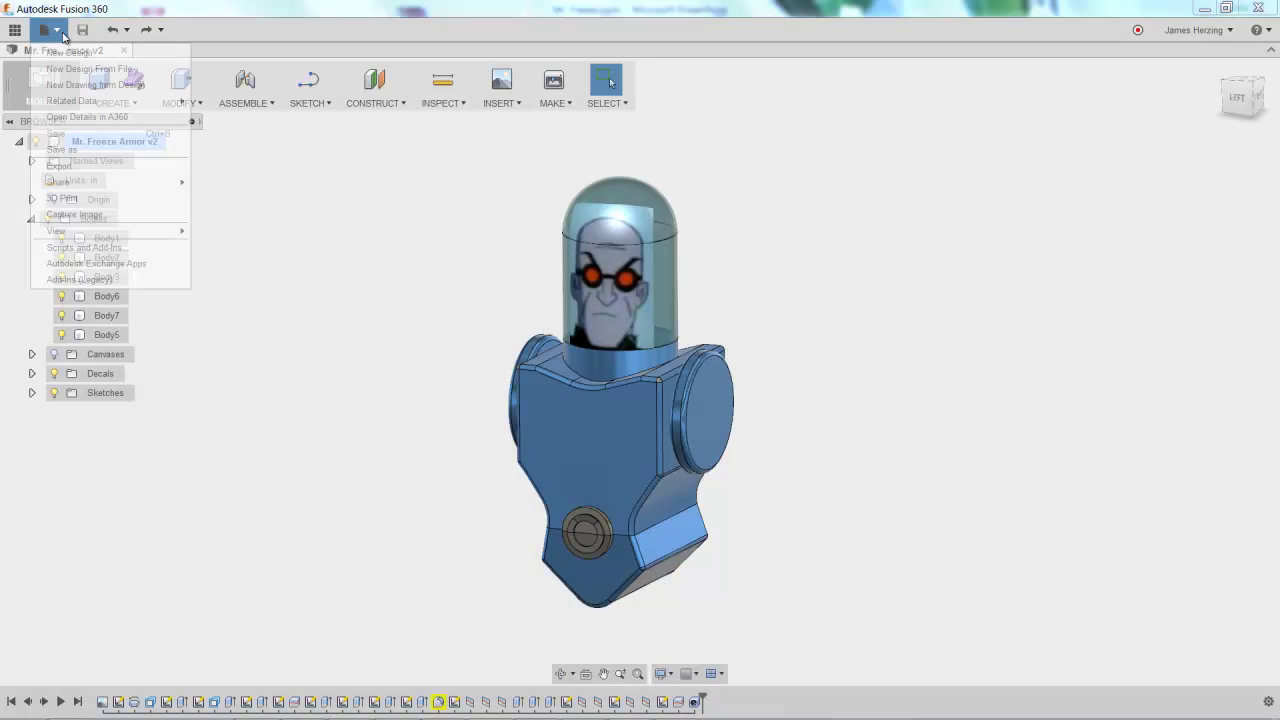
pyautogui.click(95, 170)
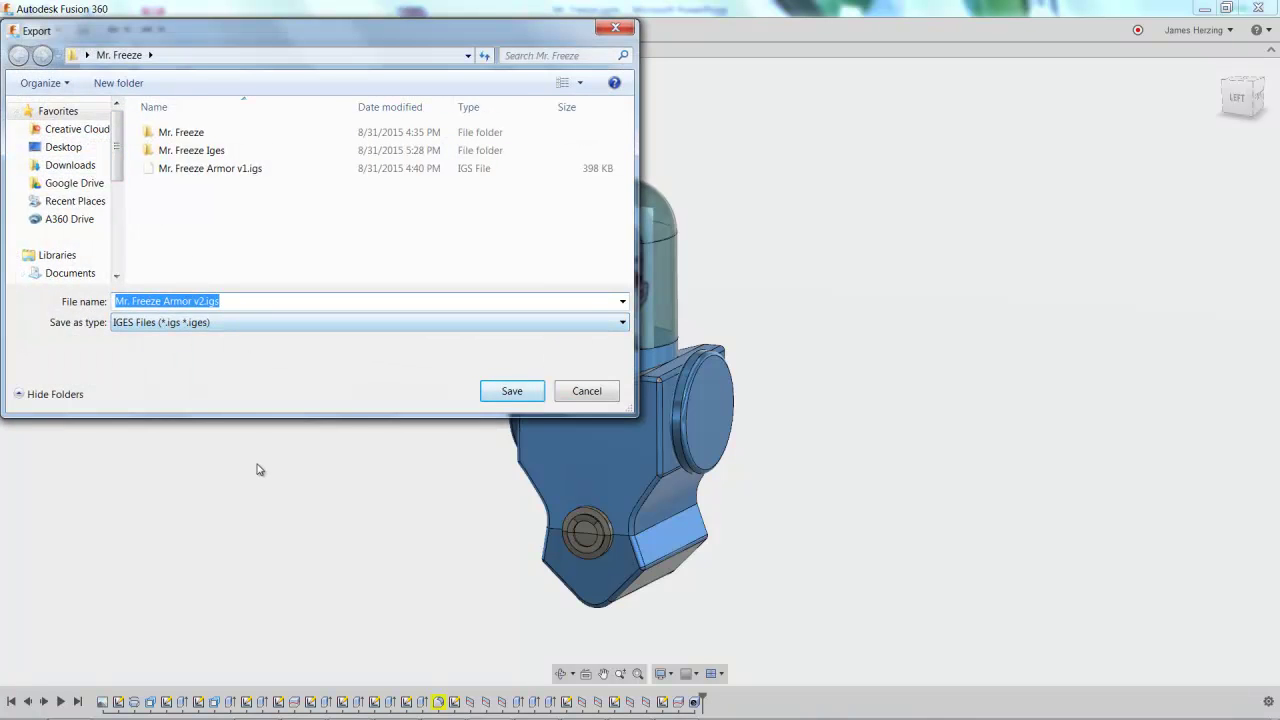
pyautogui.write('Mr. Freeze')
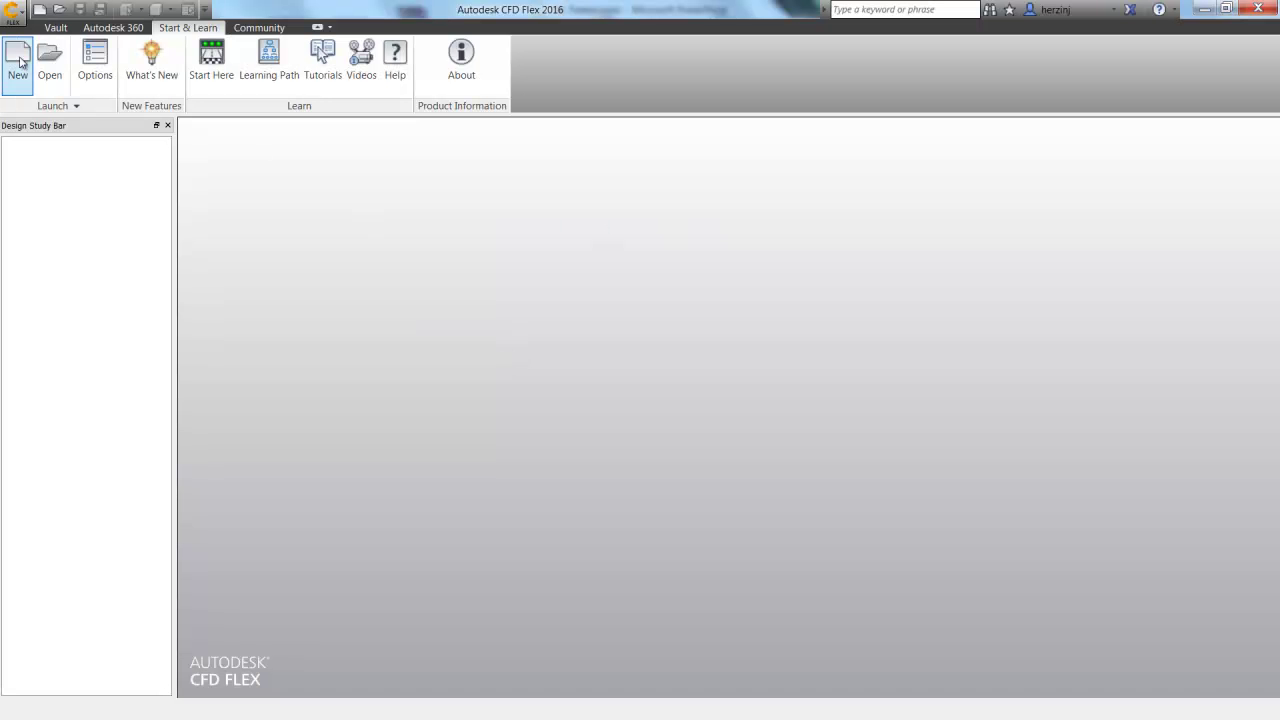
# Create a new design study named 'Mr. Freeze Setup' from Mr. Freeze Armor v1.igs
pyautogui.click(19, 60)
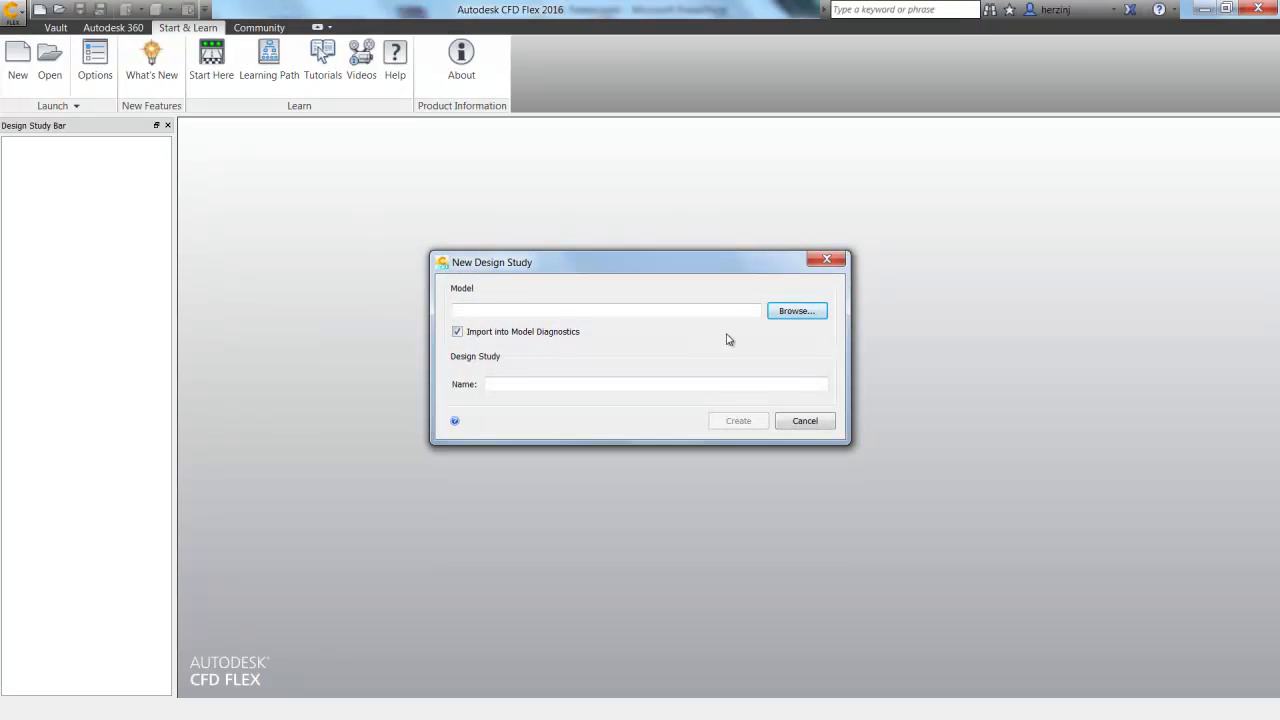
pyautogui.click(795, 312)
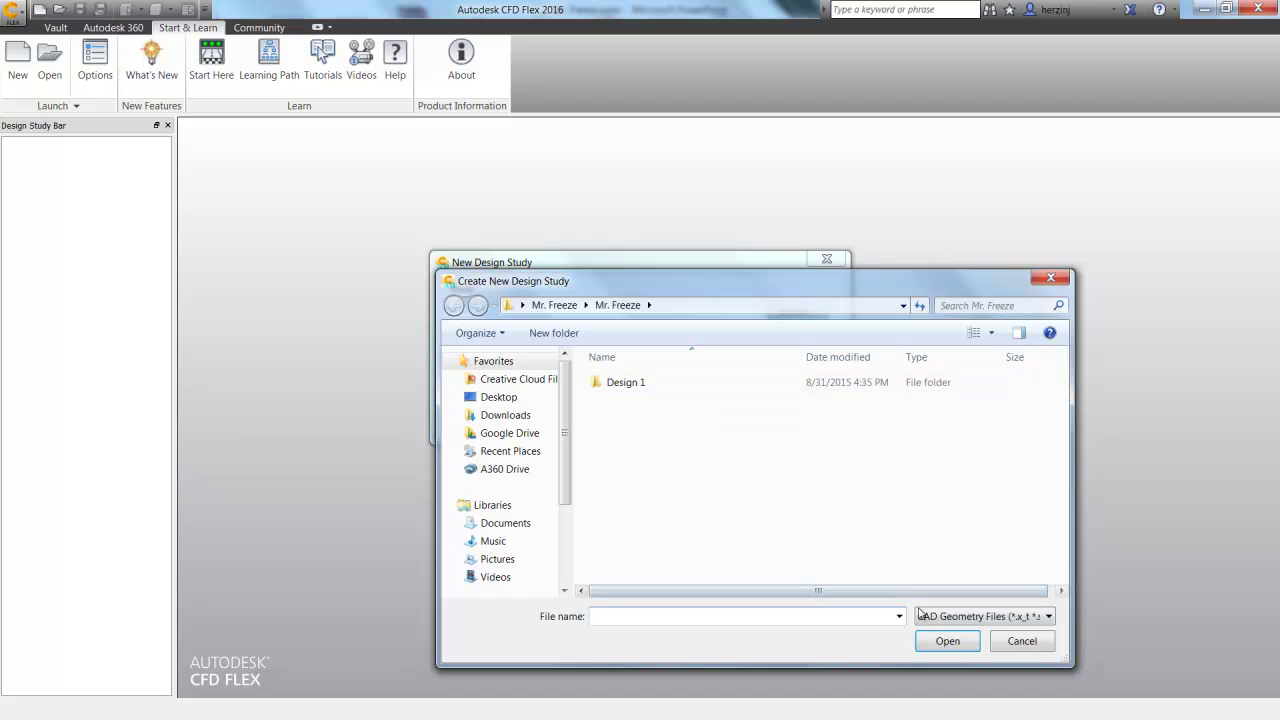
pyautogui.click(555, 305)
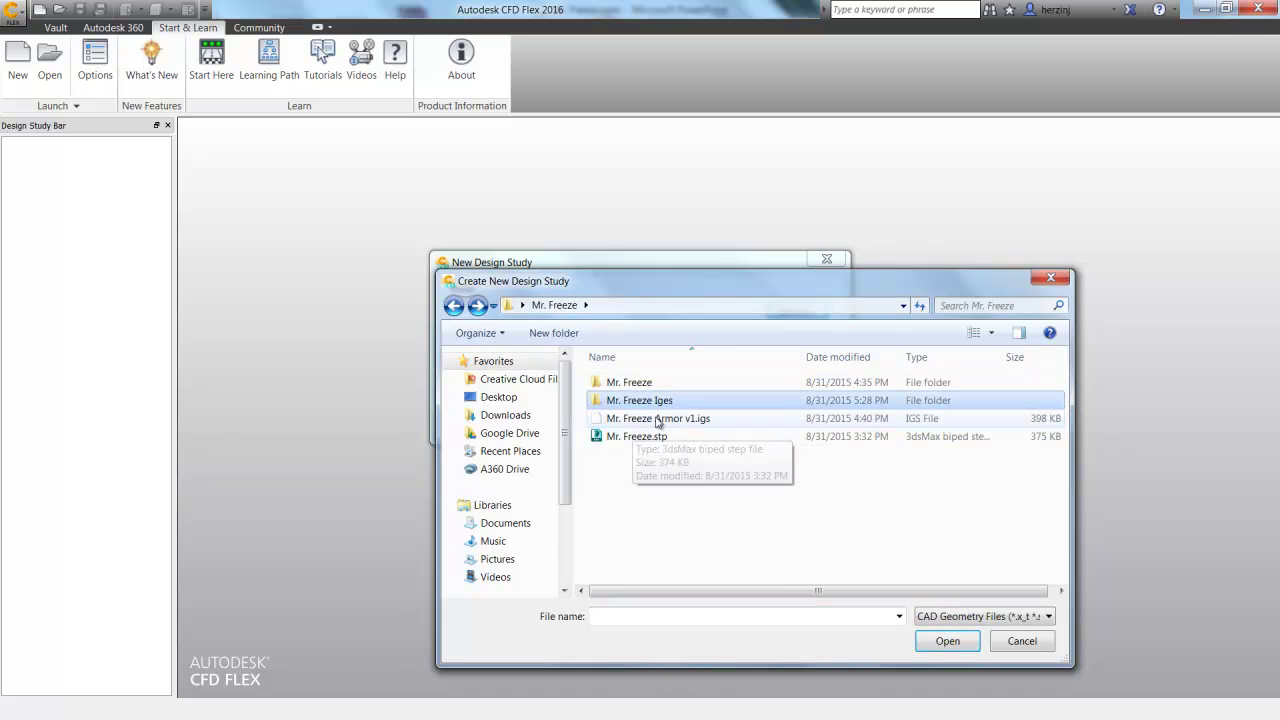
pyautogui.click(650, 418)
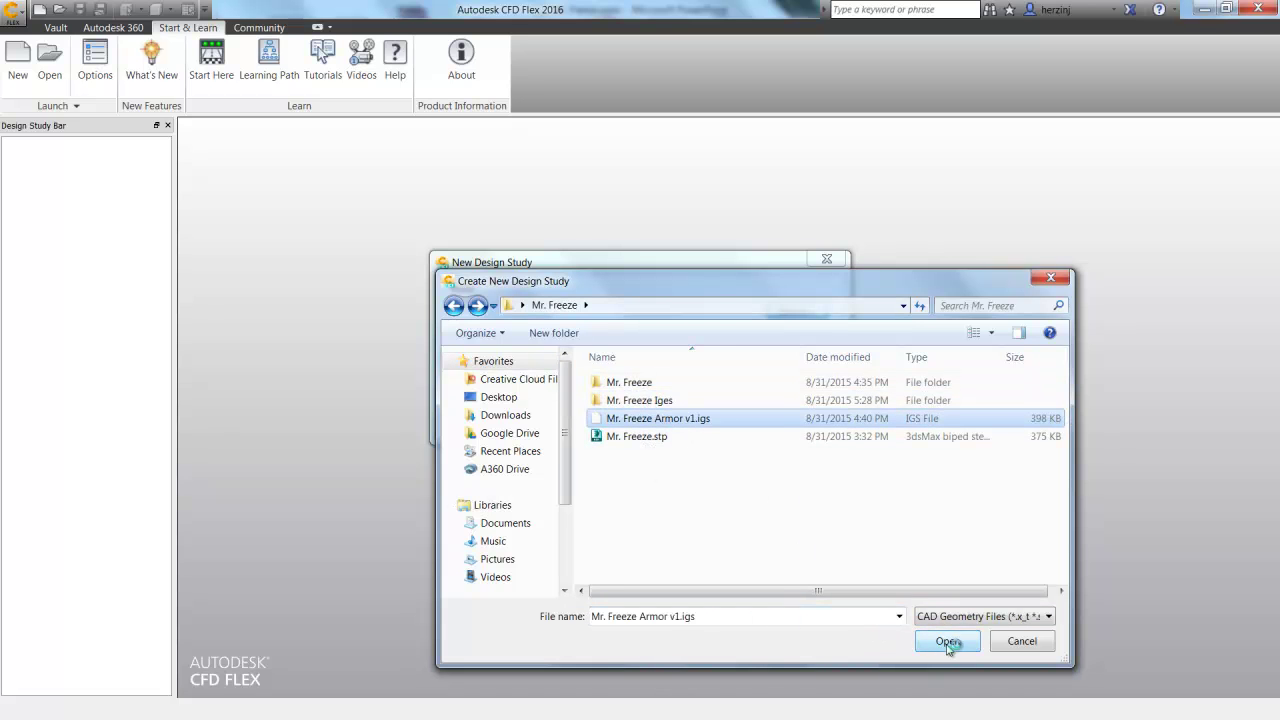
pyautogui.click(945, 641)
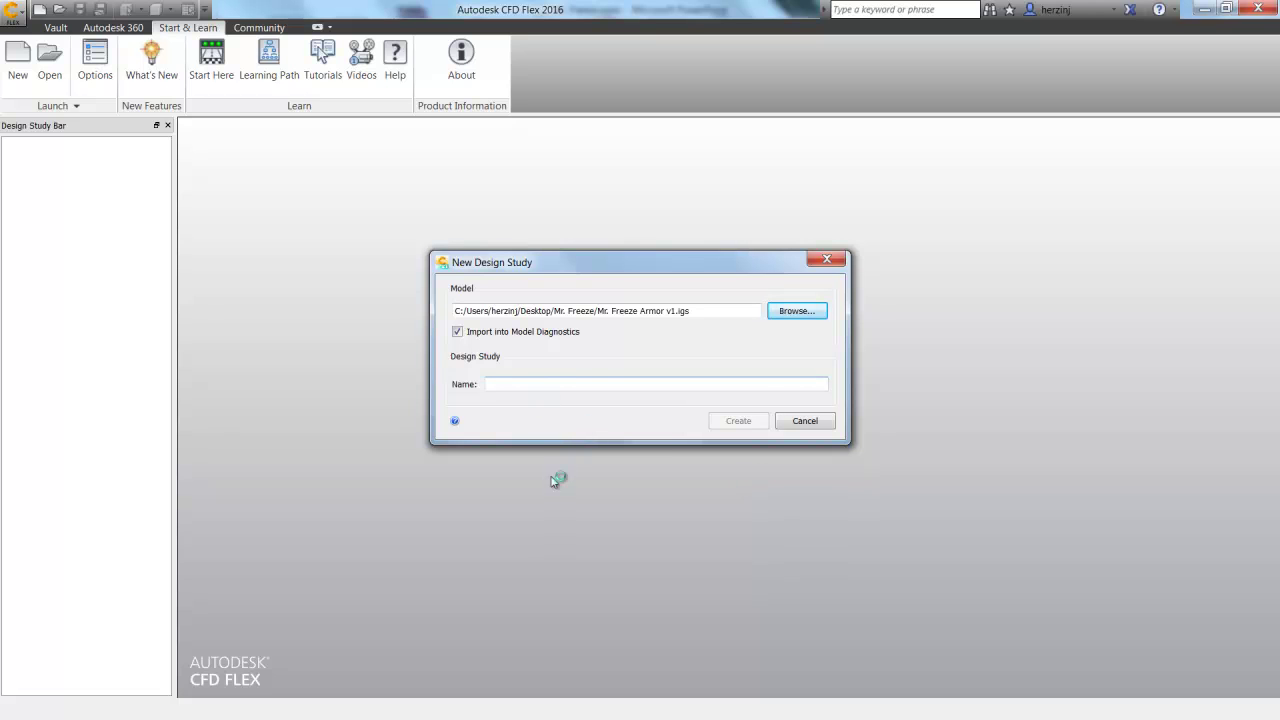
pyautogui.write('Mr. F')
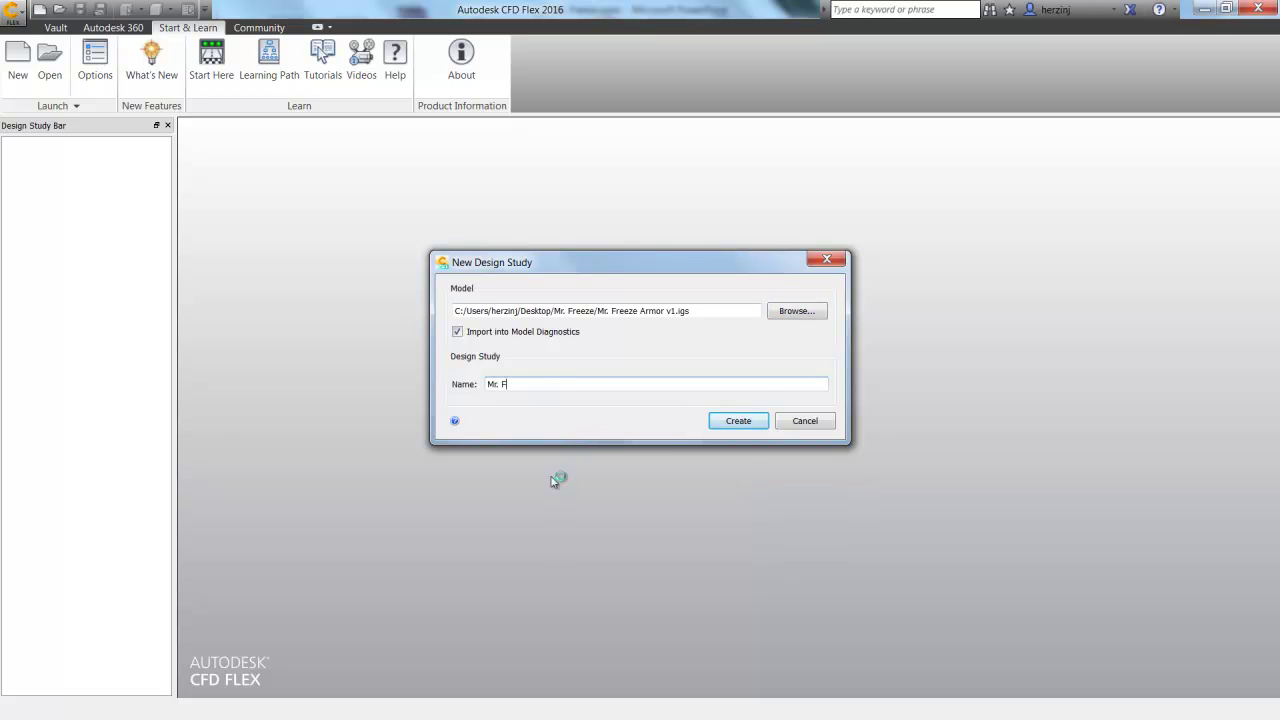
pyautogui.write('reeze Setup')
pyautogui.click(738, 420)
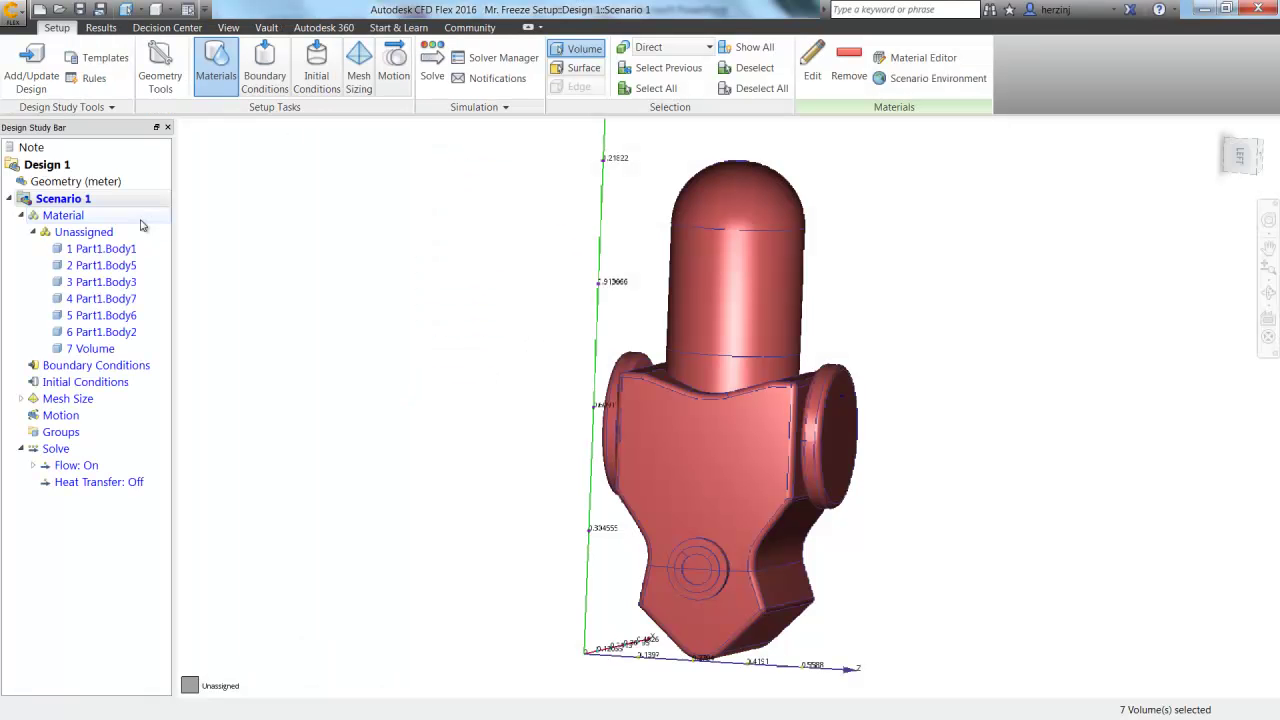
# Assign Part1.Body1 the solid material Stainless Steel (304)
pyautogui.click(124, 249)
pyautogui.rightClick(120, 250)
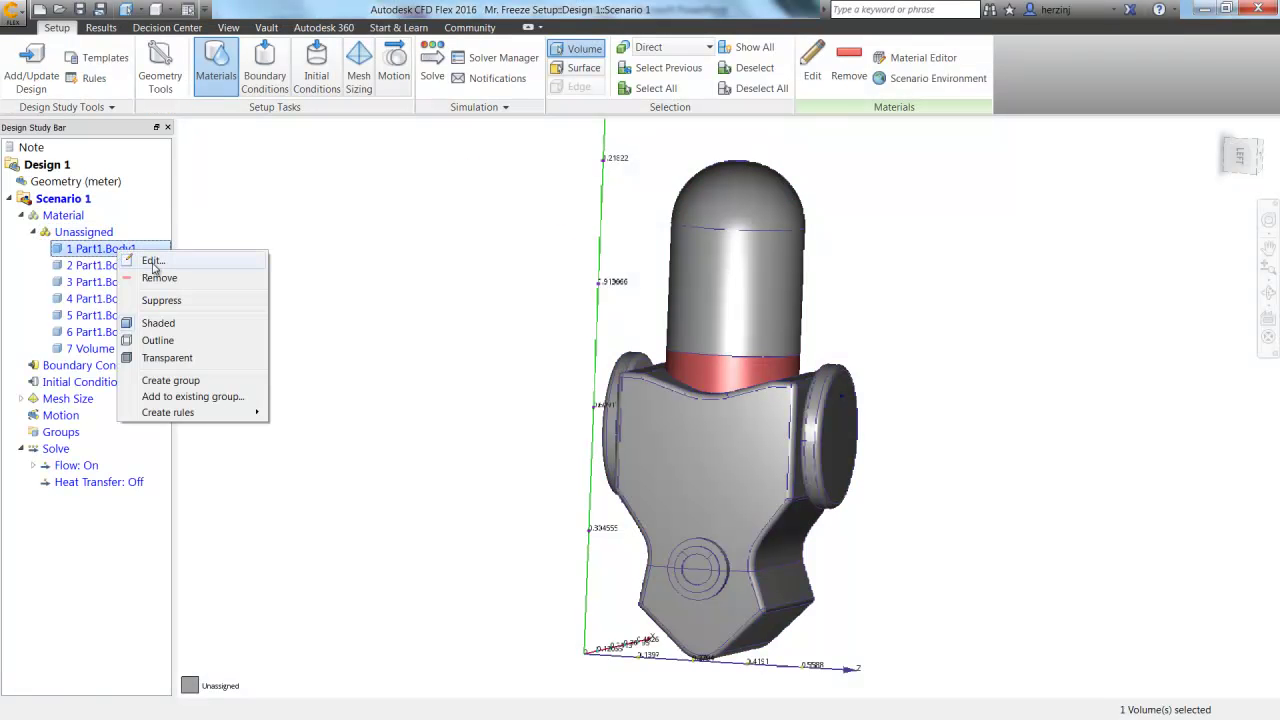
pyautogui.click(153, 262)
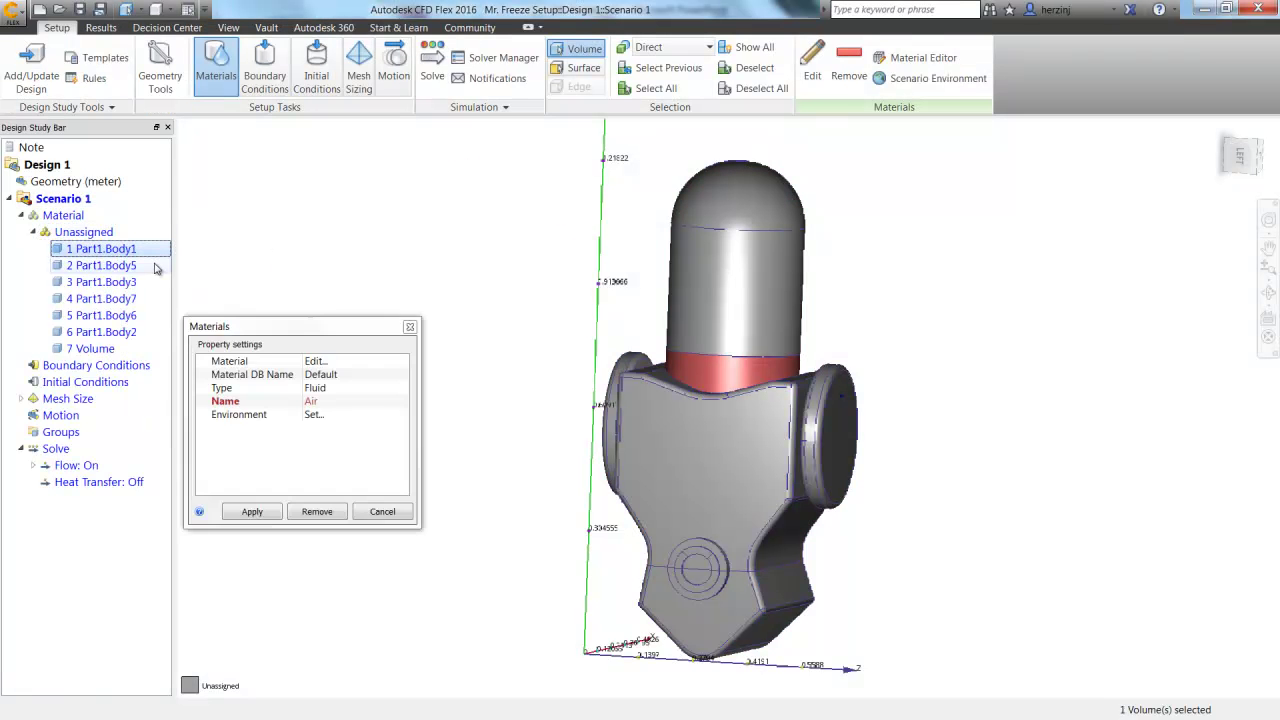
pyautogui.click(343, 388)
pyautogui.click(344, 415)
pyautogui.click(348, 403)
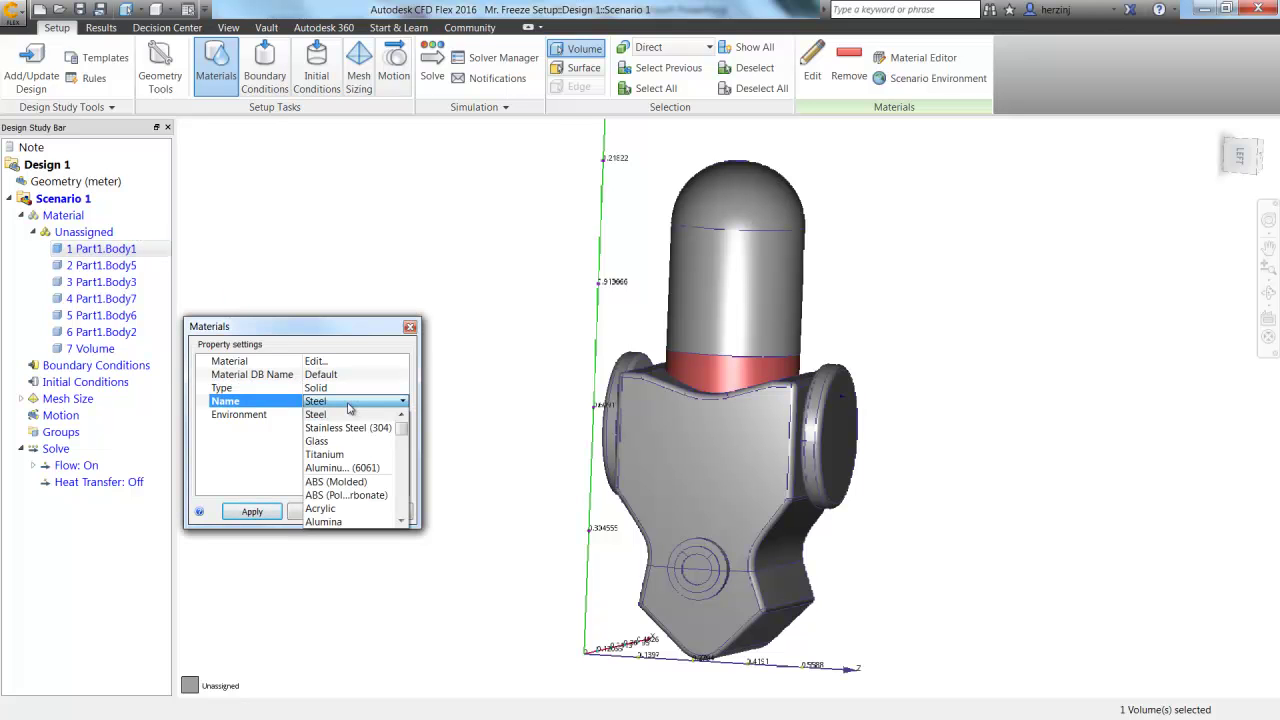
pyautogui.click(340, 428)
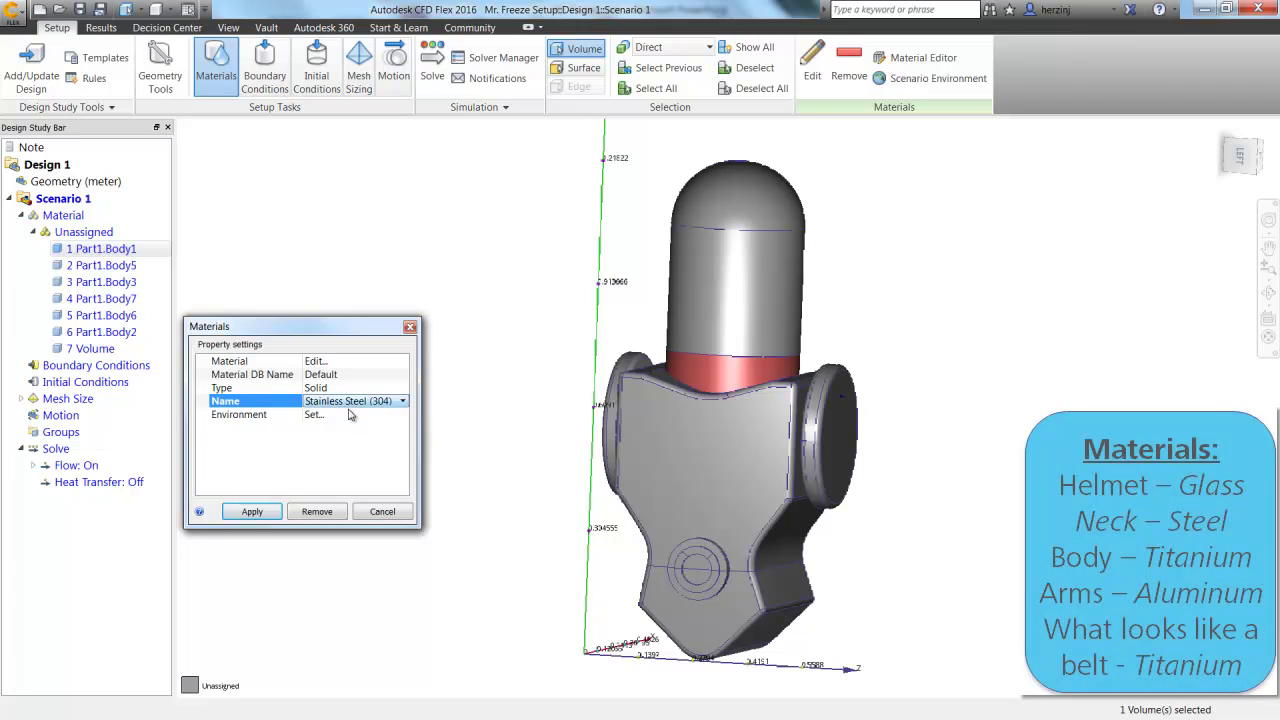
pyautogui.click(252, 511)
# Assign Part1.Body5 and Part1.Body3 the solid material Titanium
pyautogui.click(110, 284)
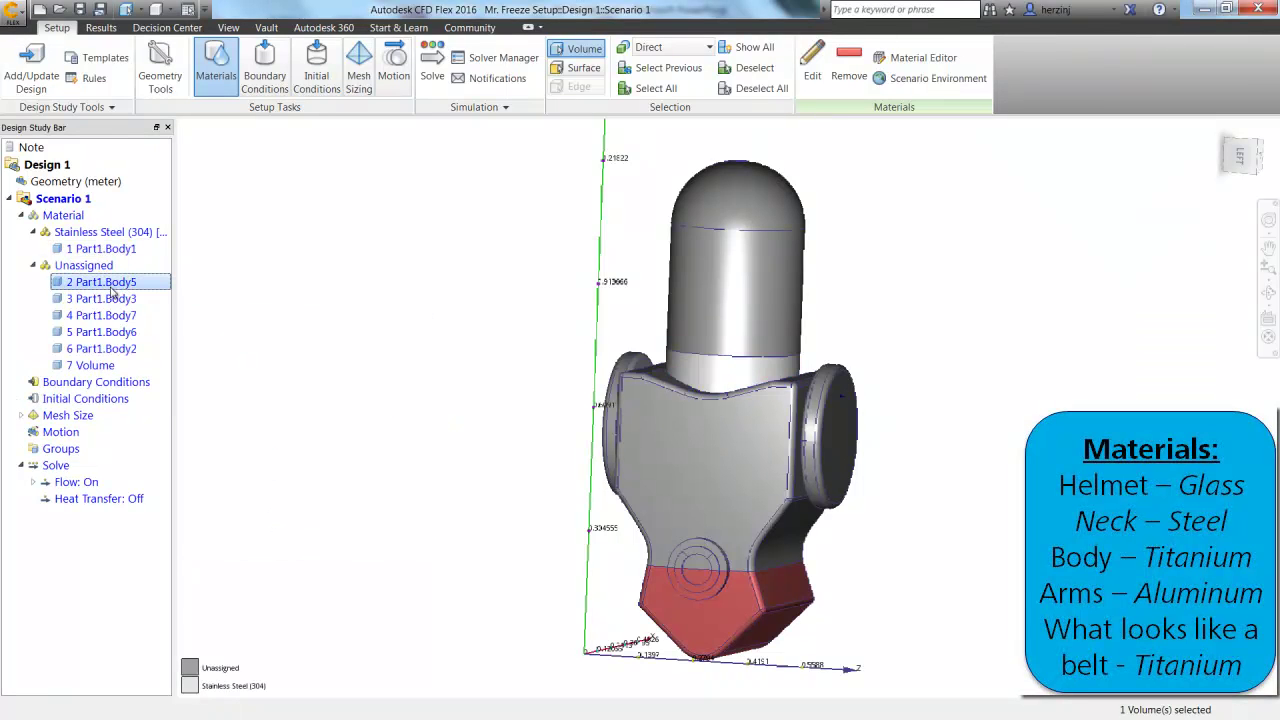
pyautogui.click(108, 298)
pyautogui.keyDown('ctrl'); pyautogui.click(113, 283); pyautogui.keyUp('ctrl')
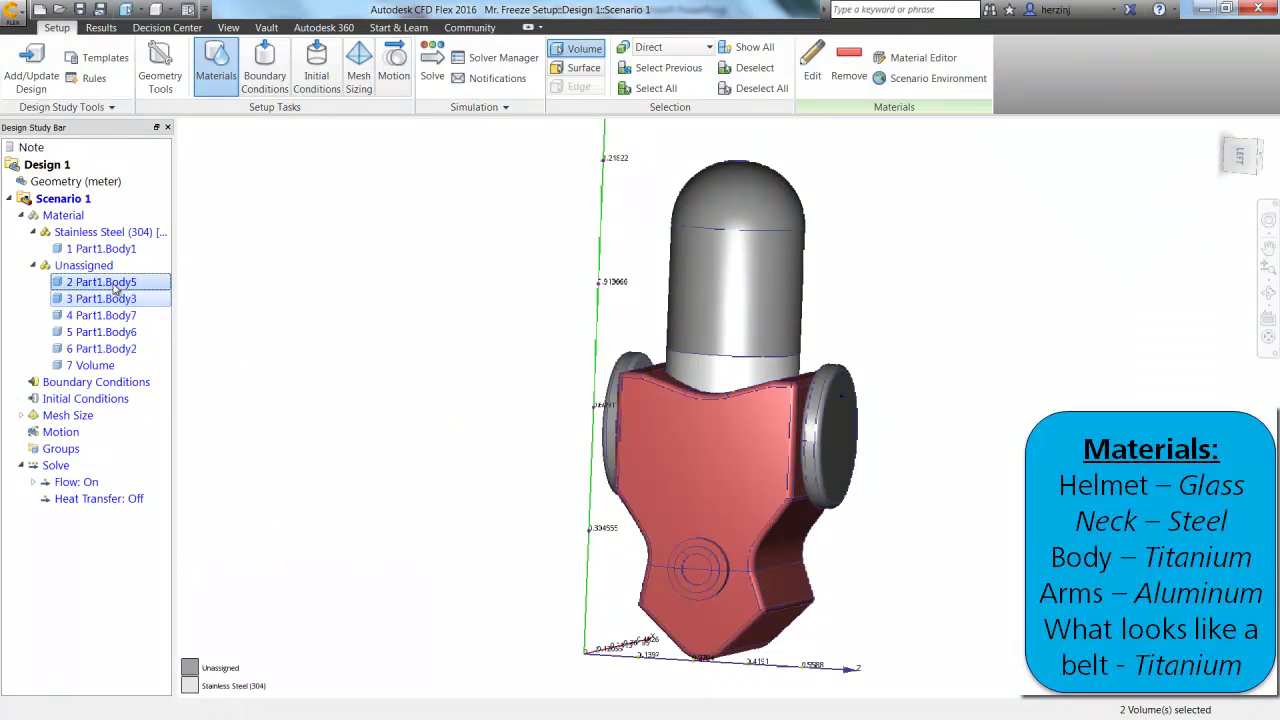
pyautogui.rightClick(116, 288)
pyautogui.click(148, 294)
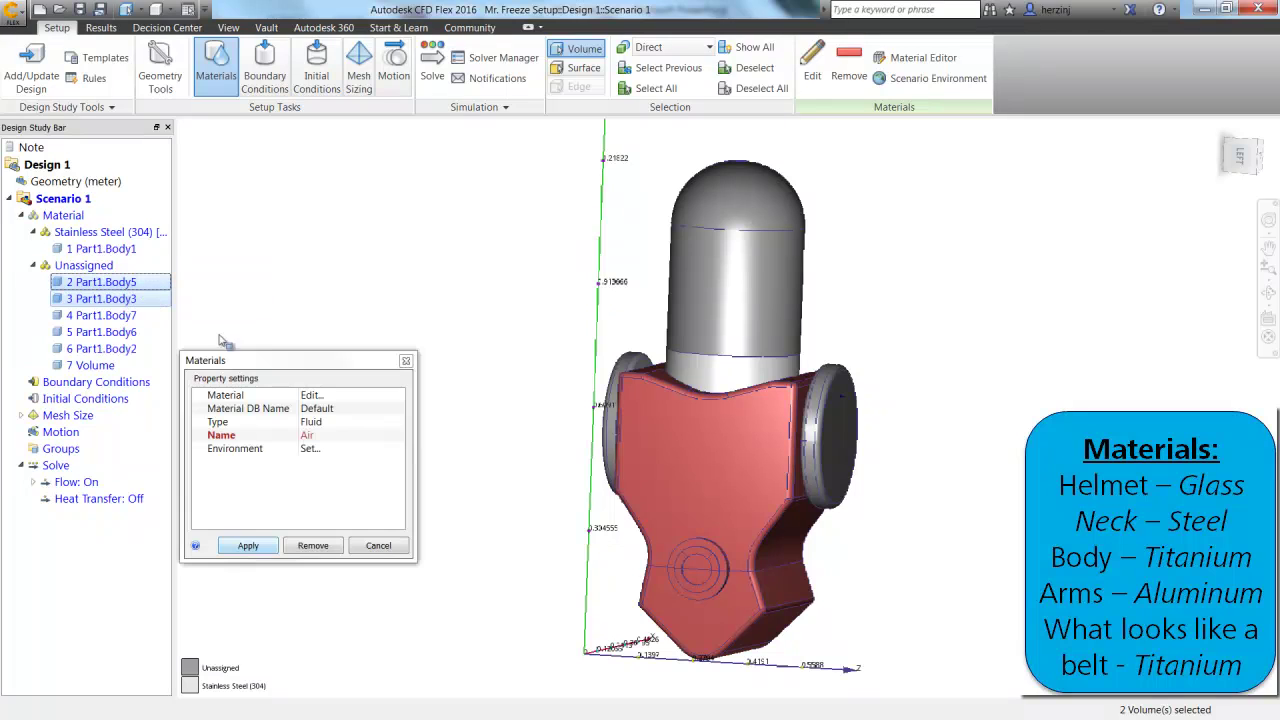
pyautogui.click(343, 424)
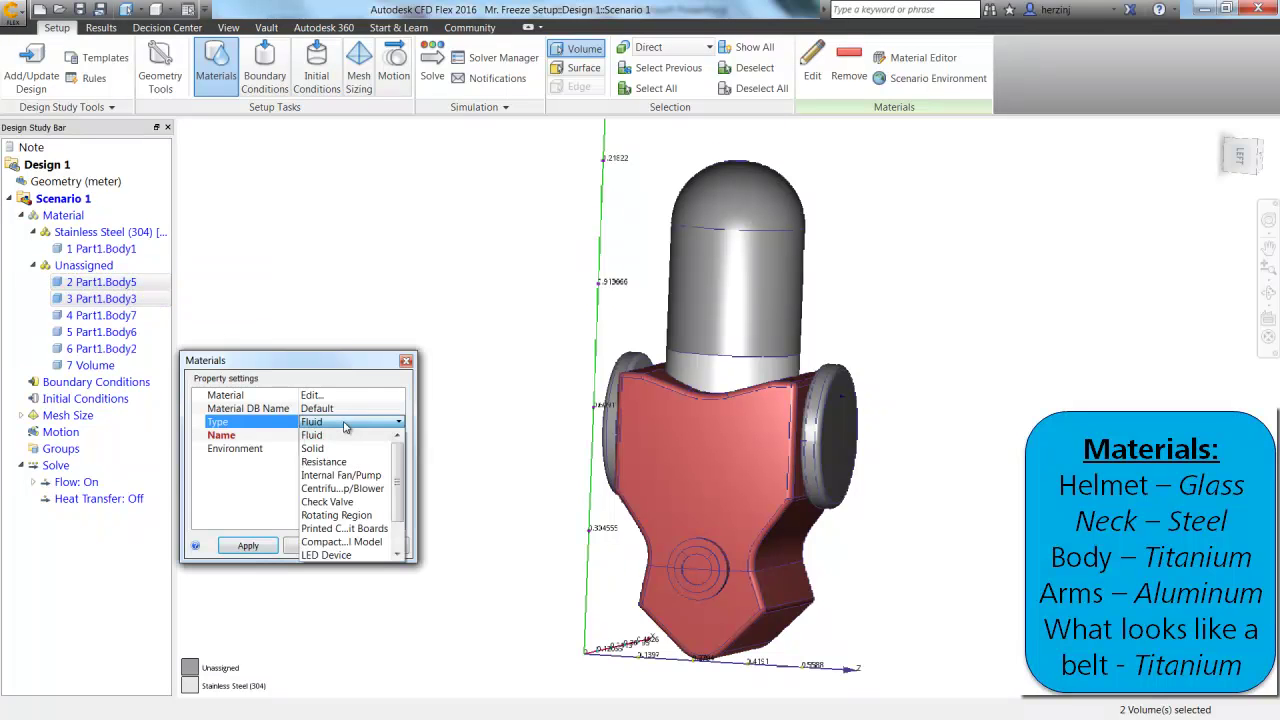
pyautogui.click(340, 448)
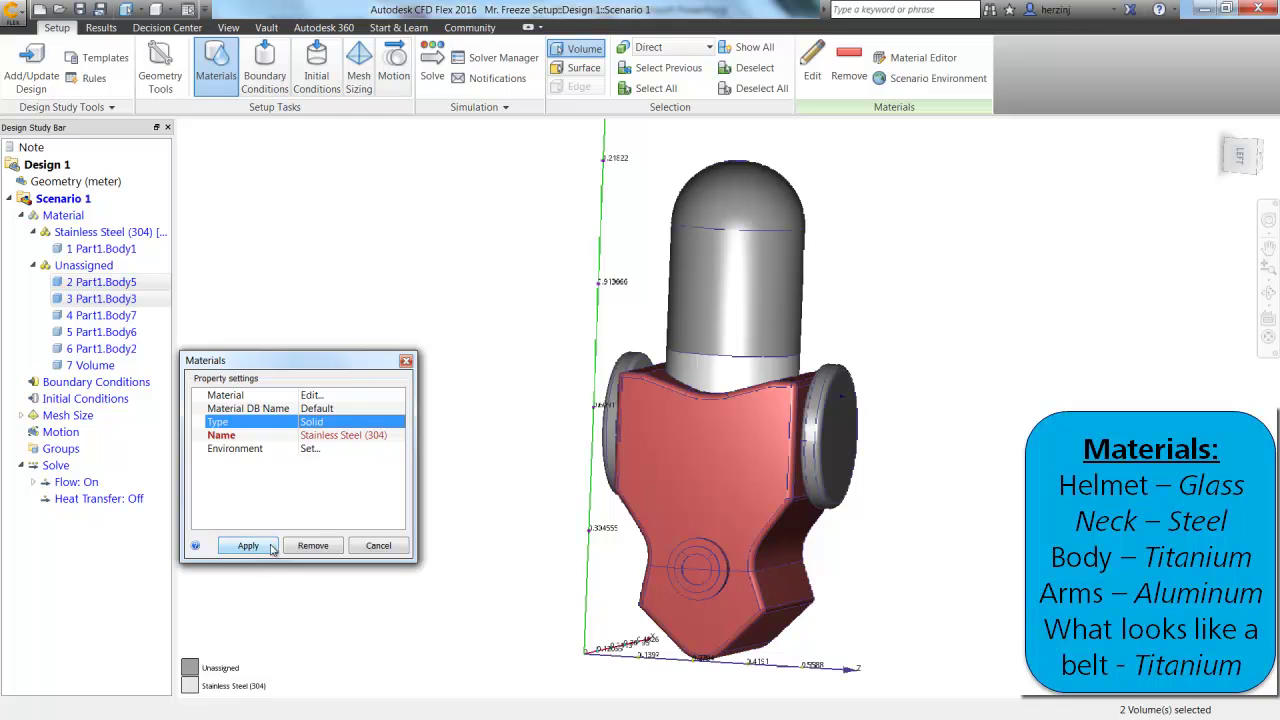
pyautogui.click(352, 436)
pyautogui.click(340, 489)
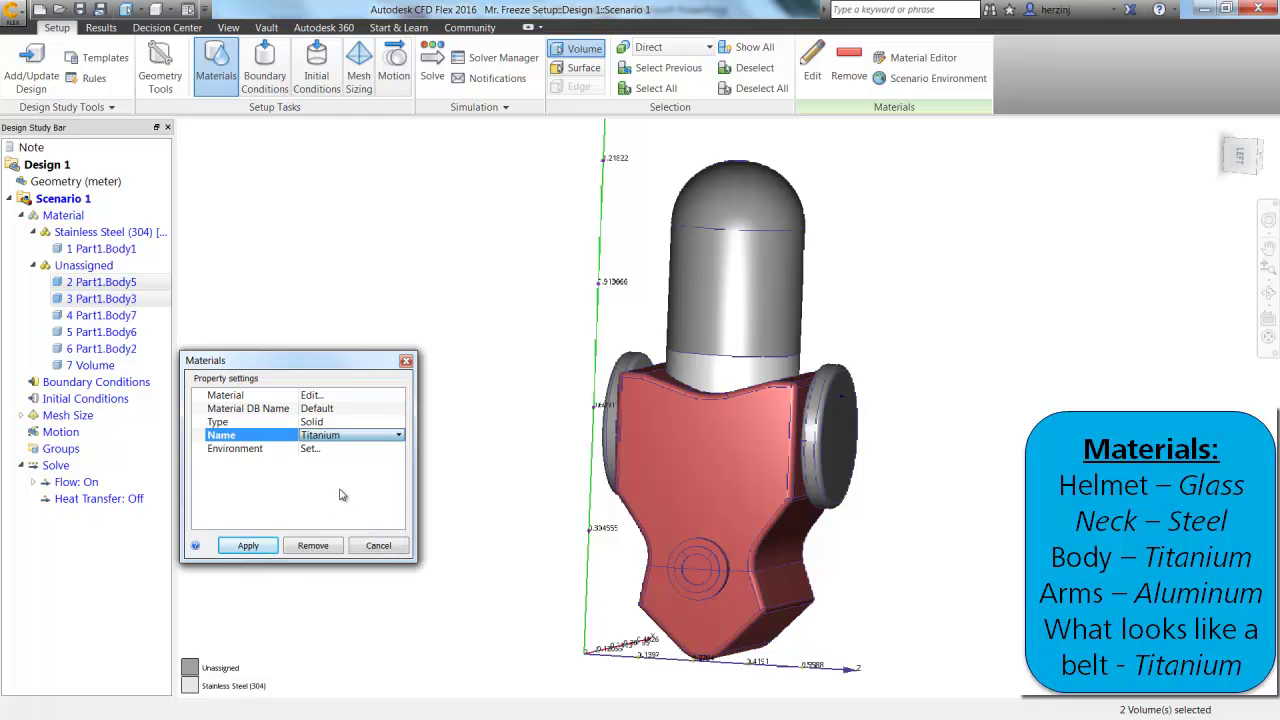
pyautogui.click(249, 546)
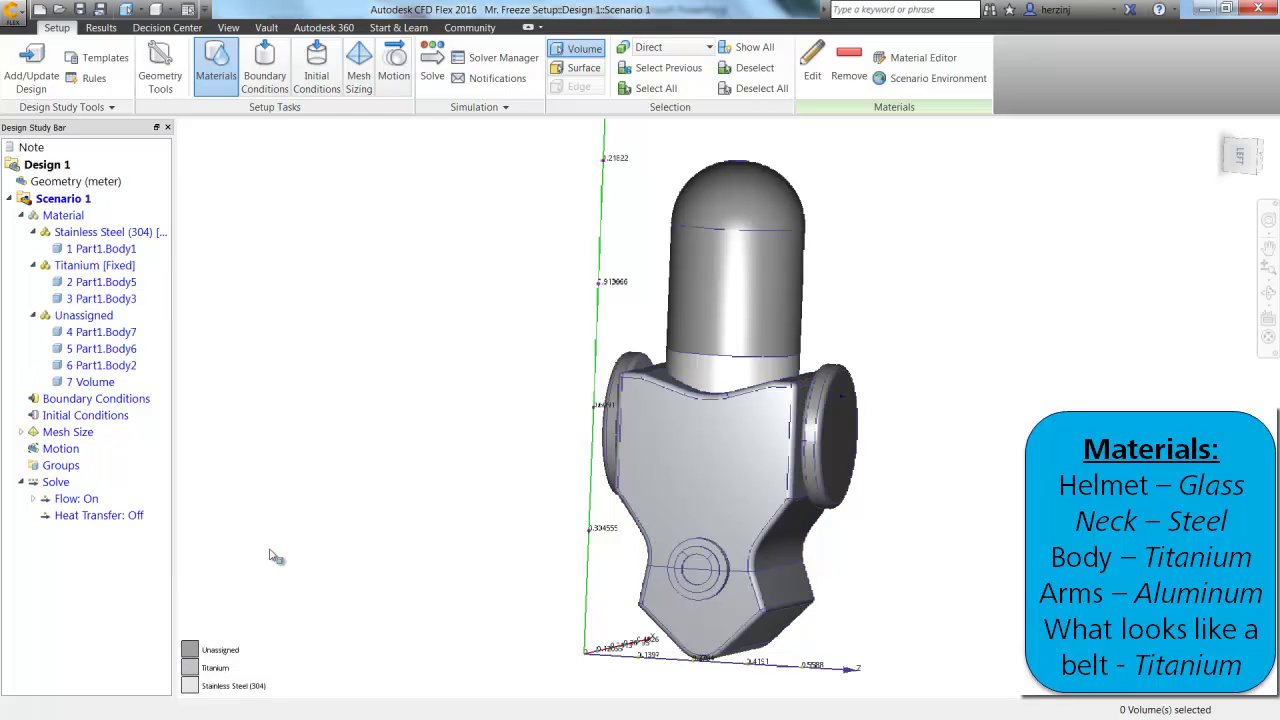
# Set the arm bodies Part1.Body7 and Part1.Body6 to solid Aluminum Alloy (6061)
pyautogui.click(110, 333)
pyautogui.click(108, 349)
pyautogui.keyDown('ctrl'); pyautogui.click(110, 334); pyautogui.keyUp('ctrl')
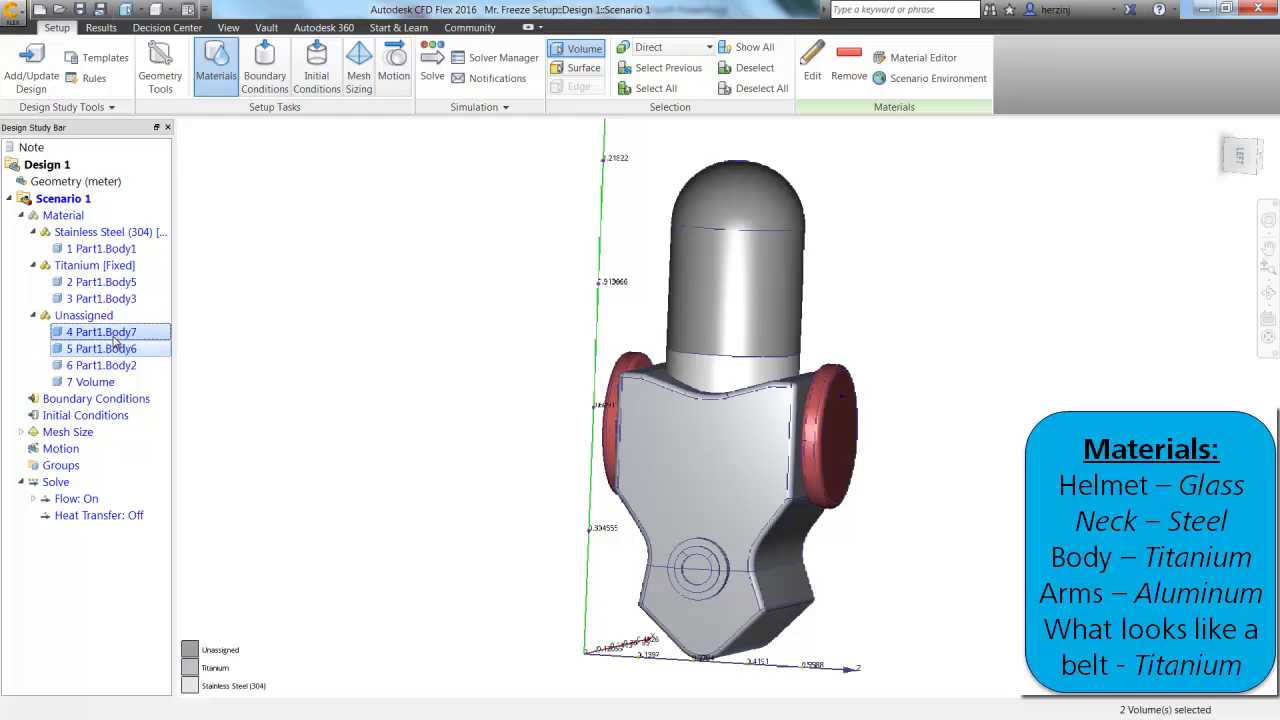
pyautogui.rightClick(113, 340)
pyautogui.click(147, 347)
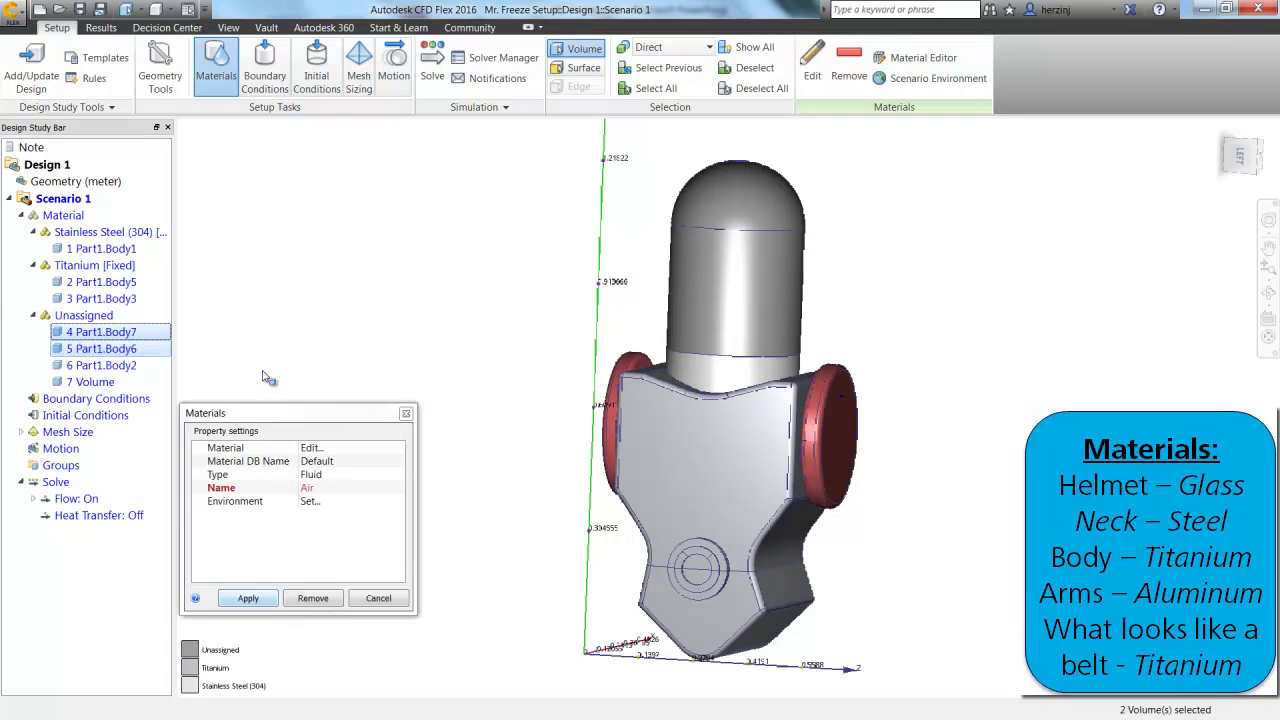
pyautogui.click(350, 462)
pyautogui.click(348, 474)
pyautogui.click(350, 474)
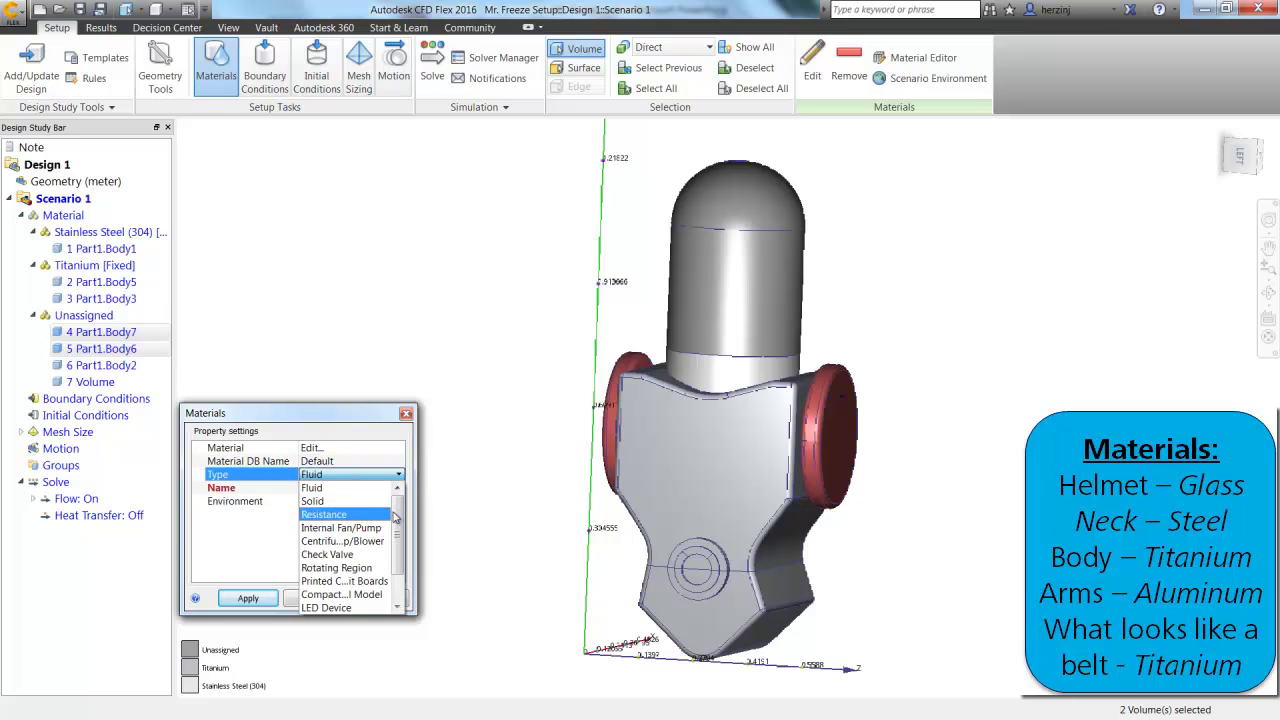
pyautogui.click(312, 501)
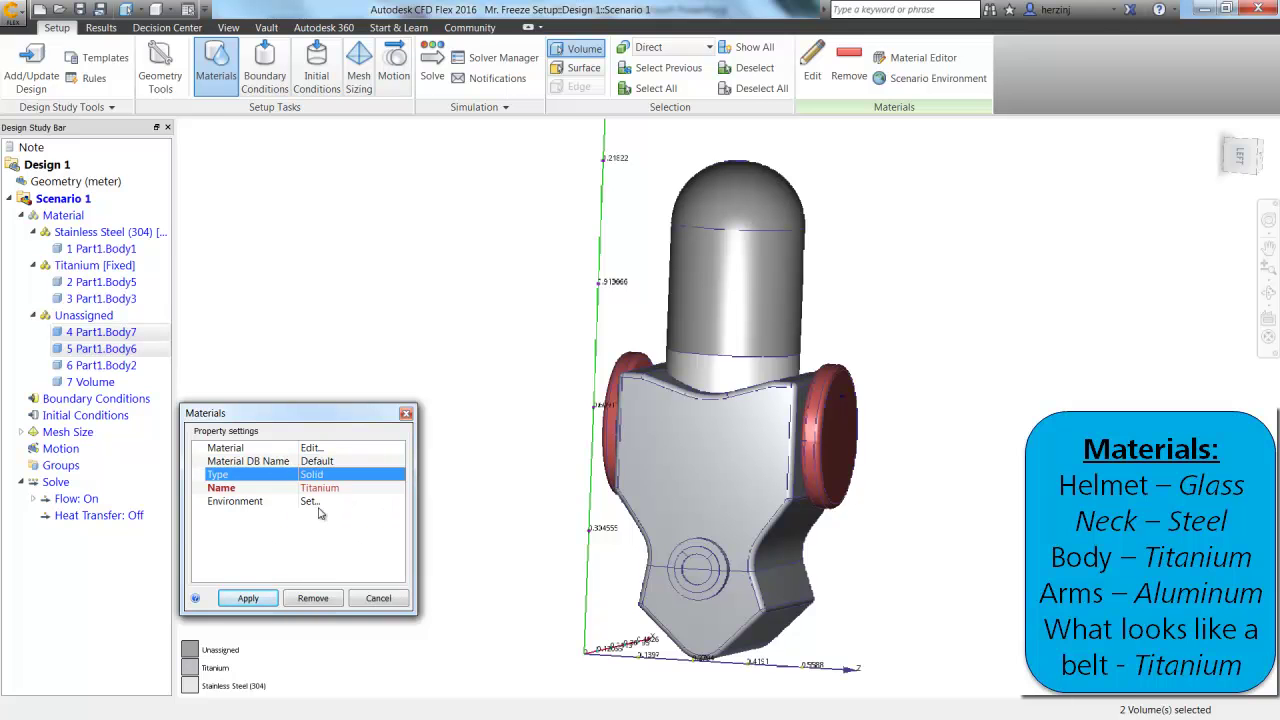
pyautogui.click(350, 487)
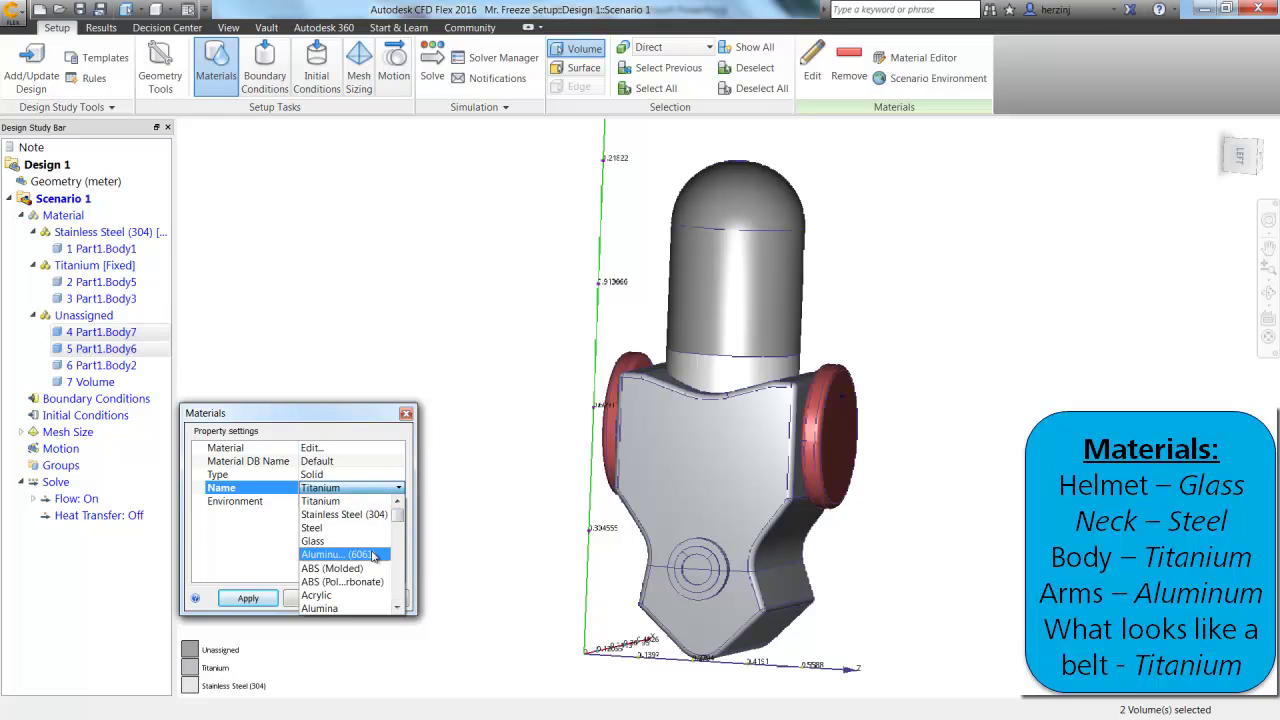
pyautogui.click(338, 554)
# Apply the aluminum alloy to the arms and assign Air to 7 Volume
pyautogui.click(250, 598)
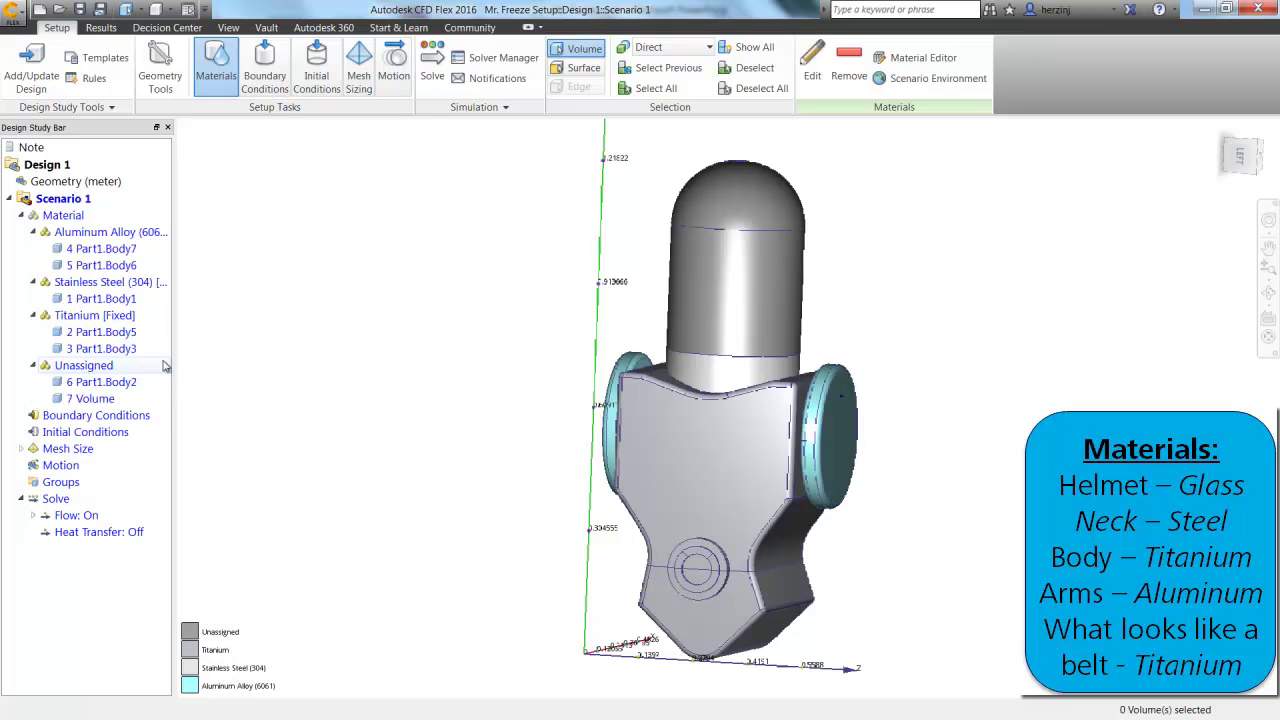
pyautogui.click(96, 389)
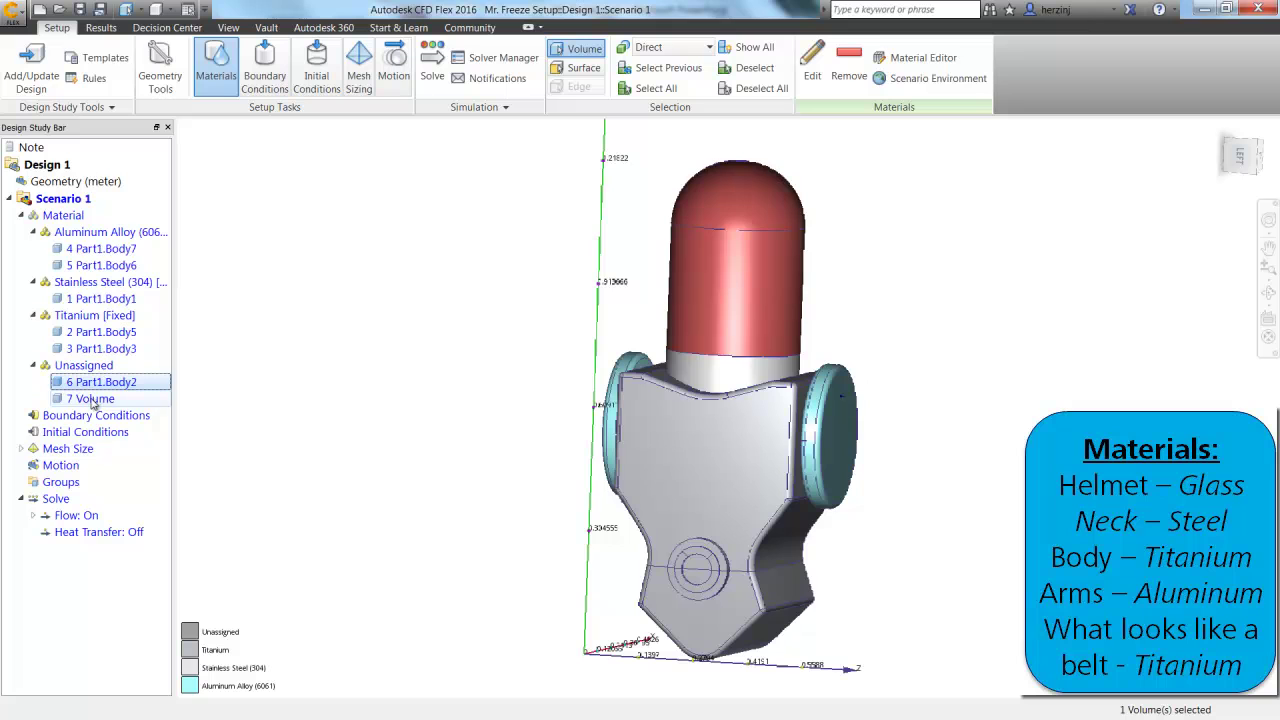
pyautogui.click(94, 399)
pyautogui.rightClick(94, 399)
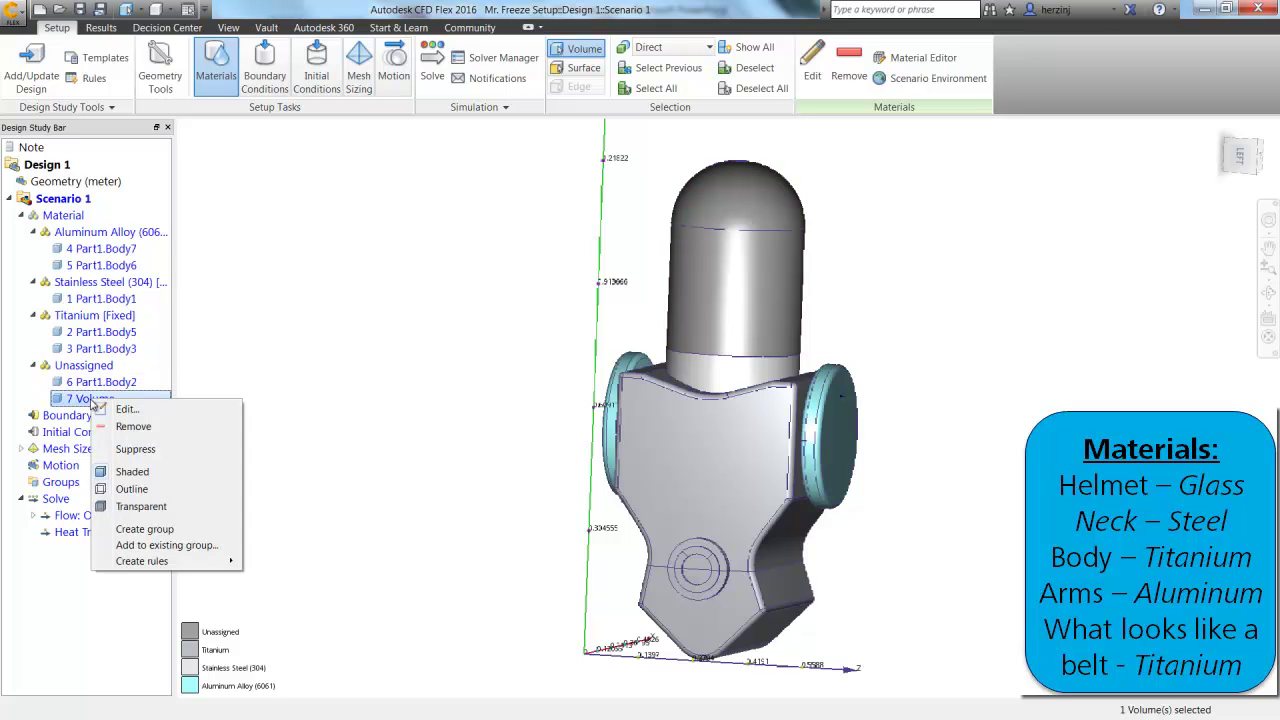
pyautogui.click(130, 411)
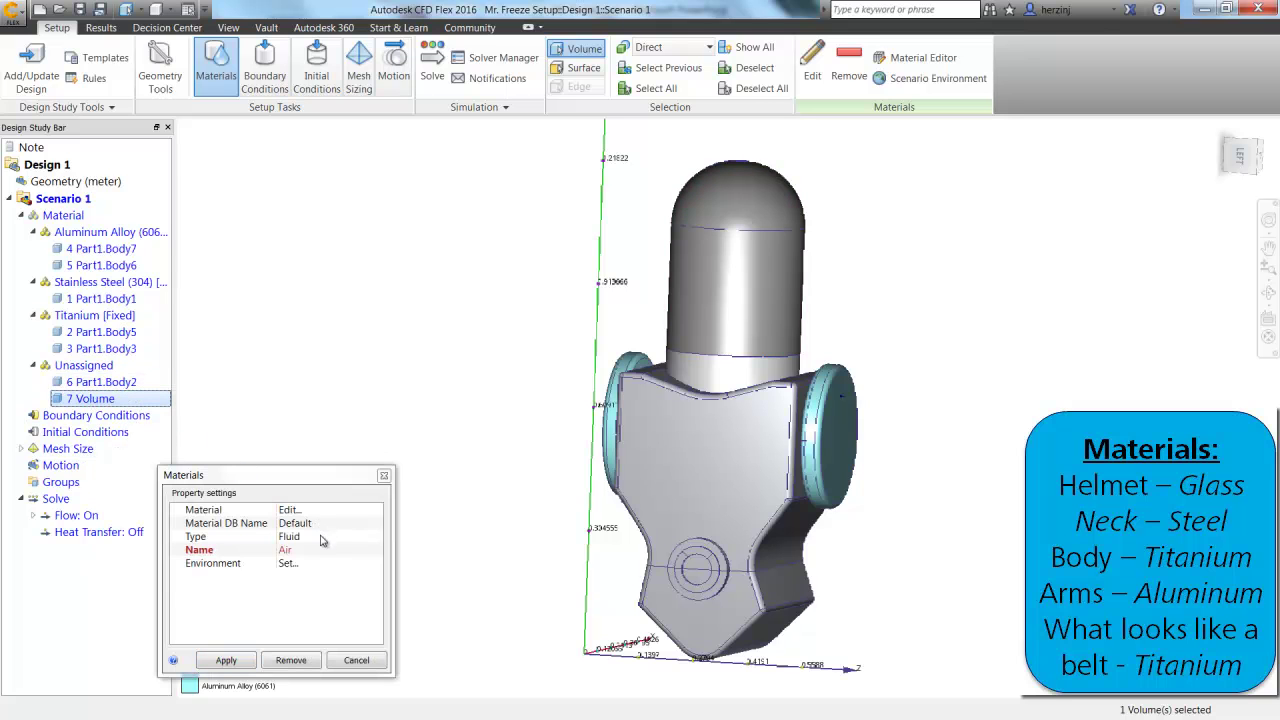
pyautogui.click(252, 662)
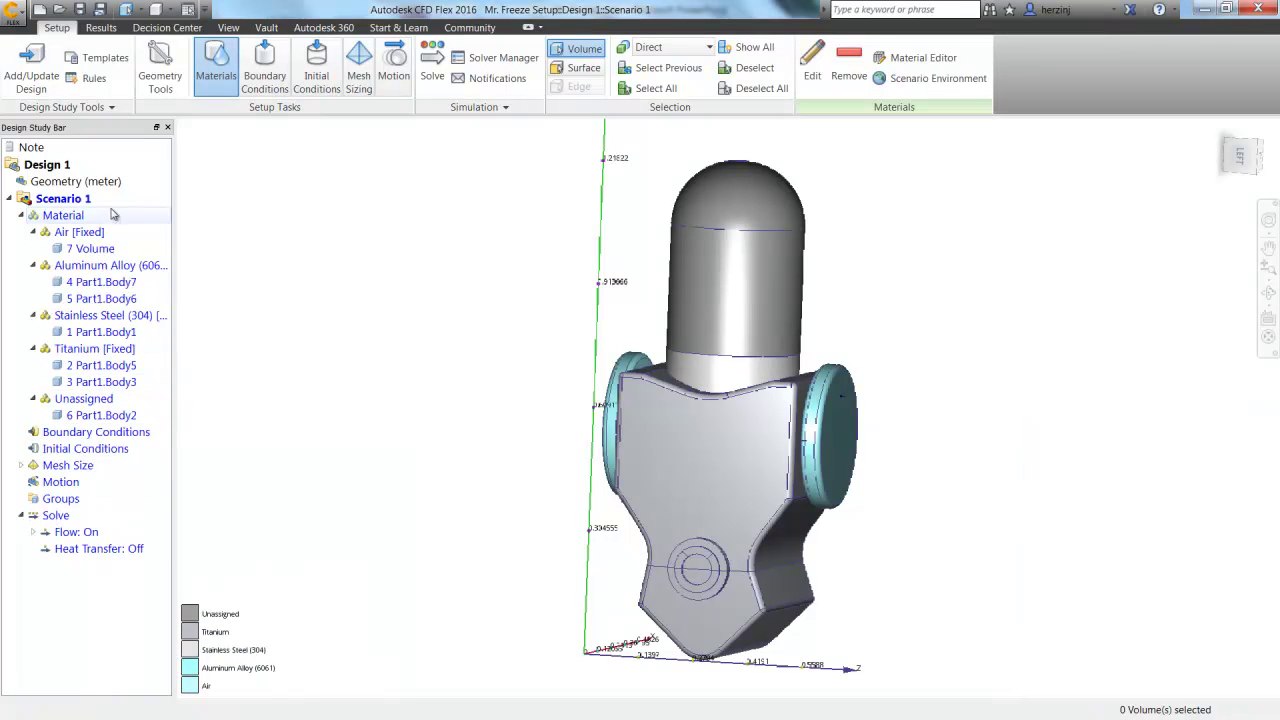
pyautogui.rightClick(92, 252)
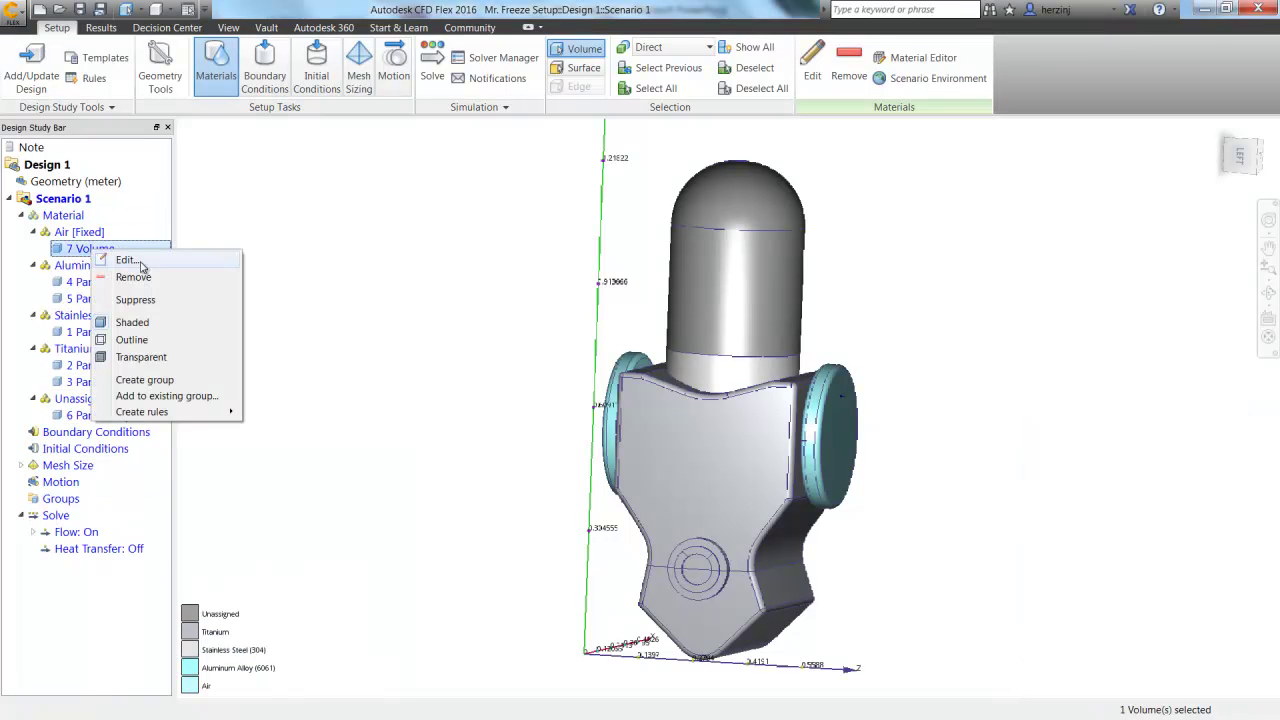
pyautogui.click(250, 268)
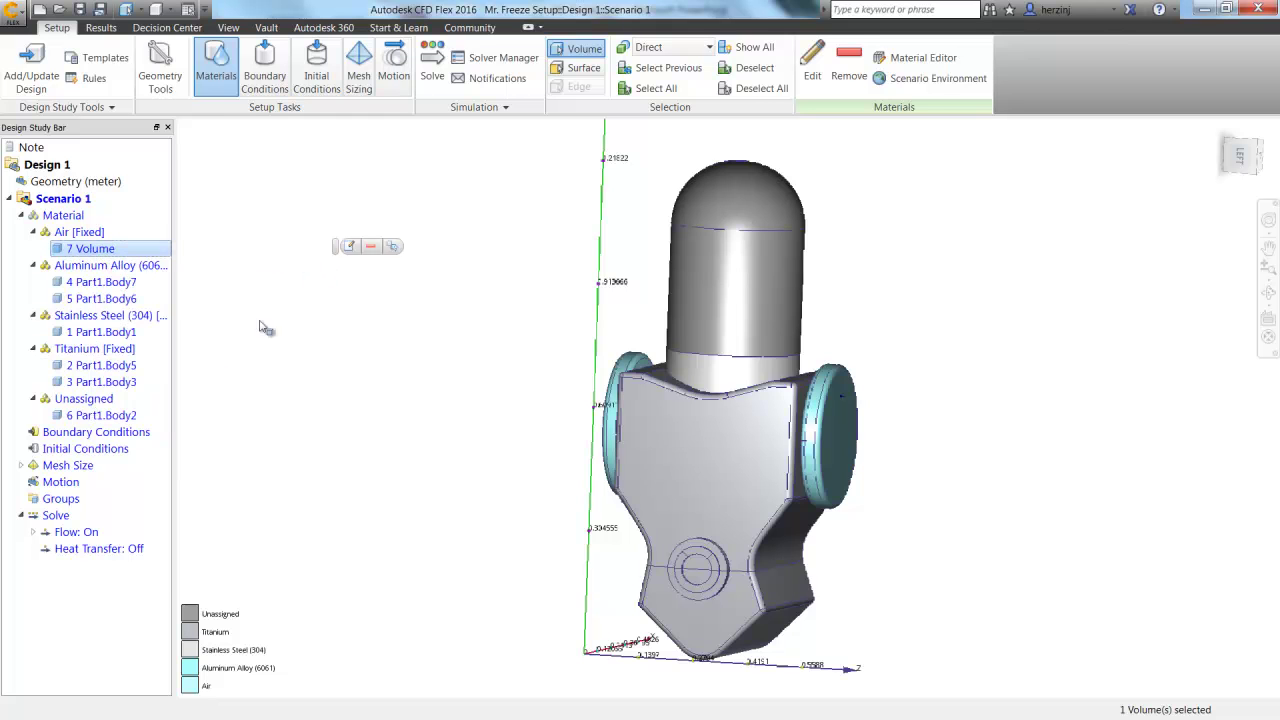
# Make the helmet body Part1.Body2 solid Glass, then suppress 7 Volume
pyautogui.click(101, 415)
pyautogui.rightClick(101, 418)
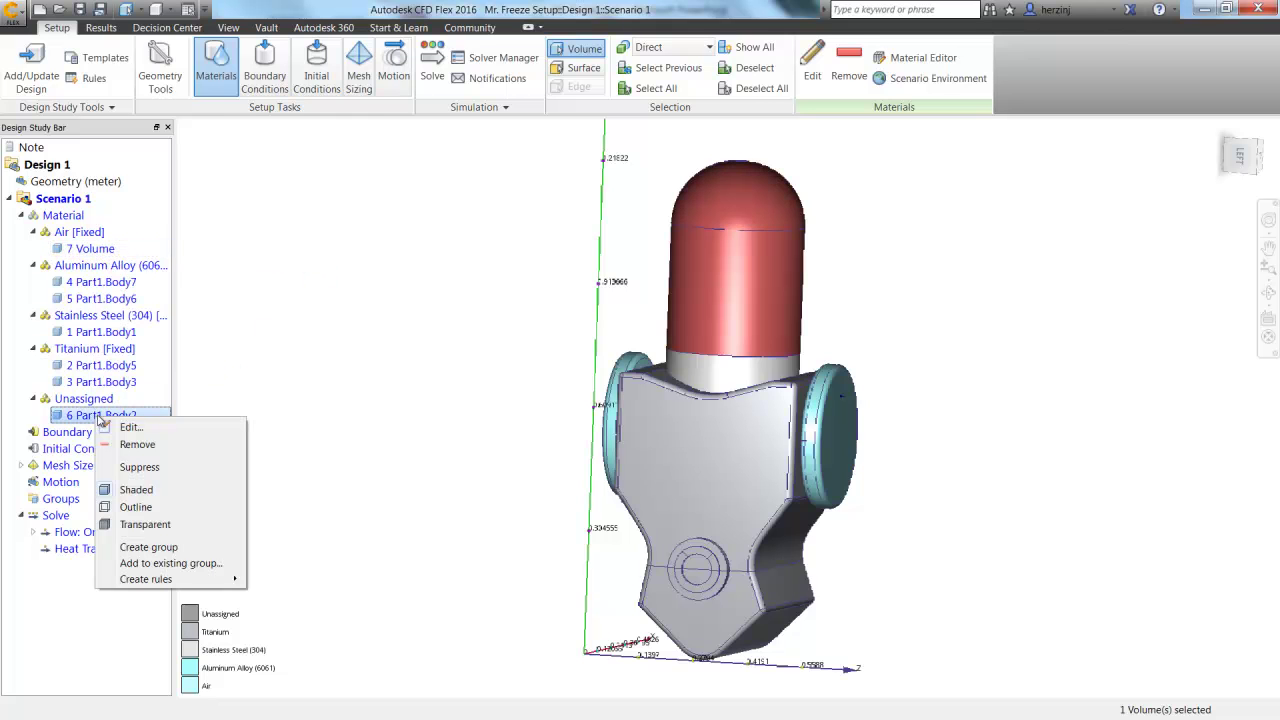
pyautogui.click(156, 433)
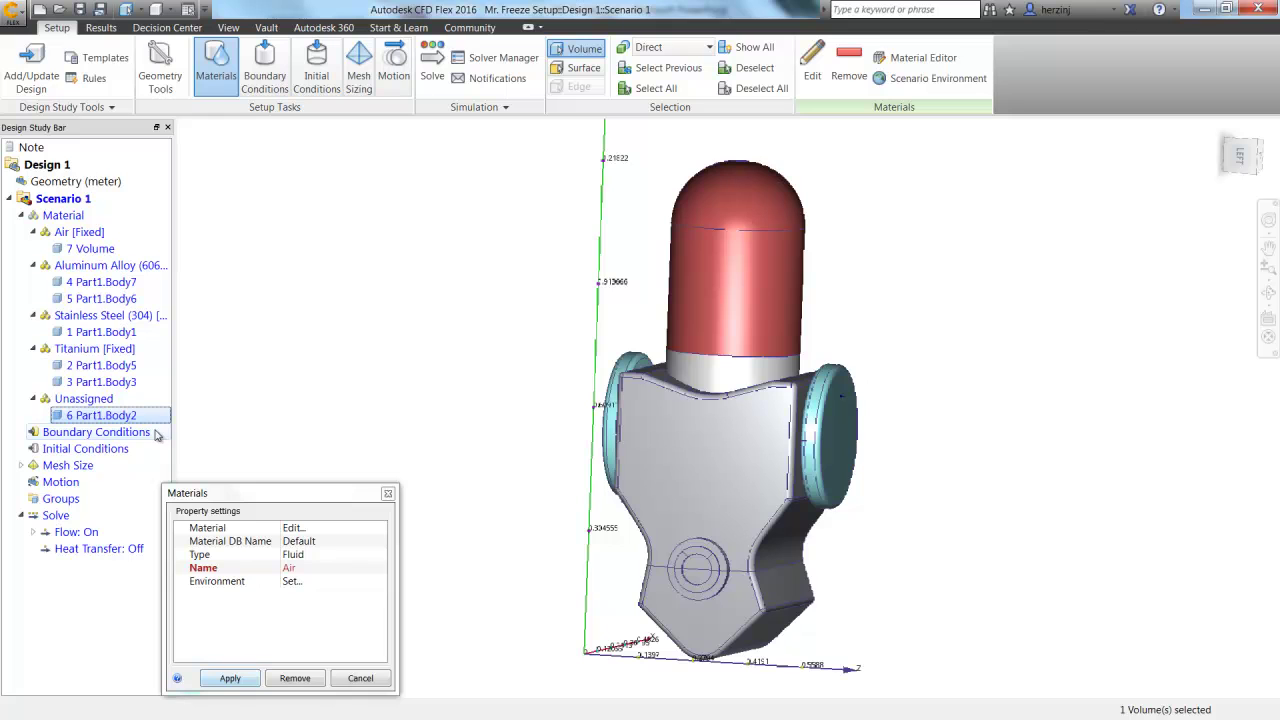
pyautogui.click(319, 556)
pyautogui.click(319, 581)
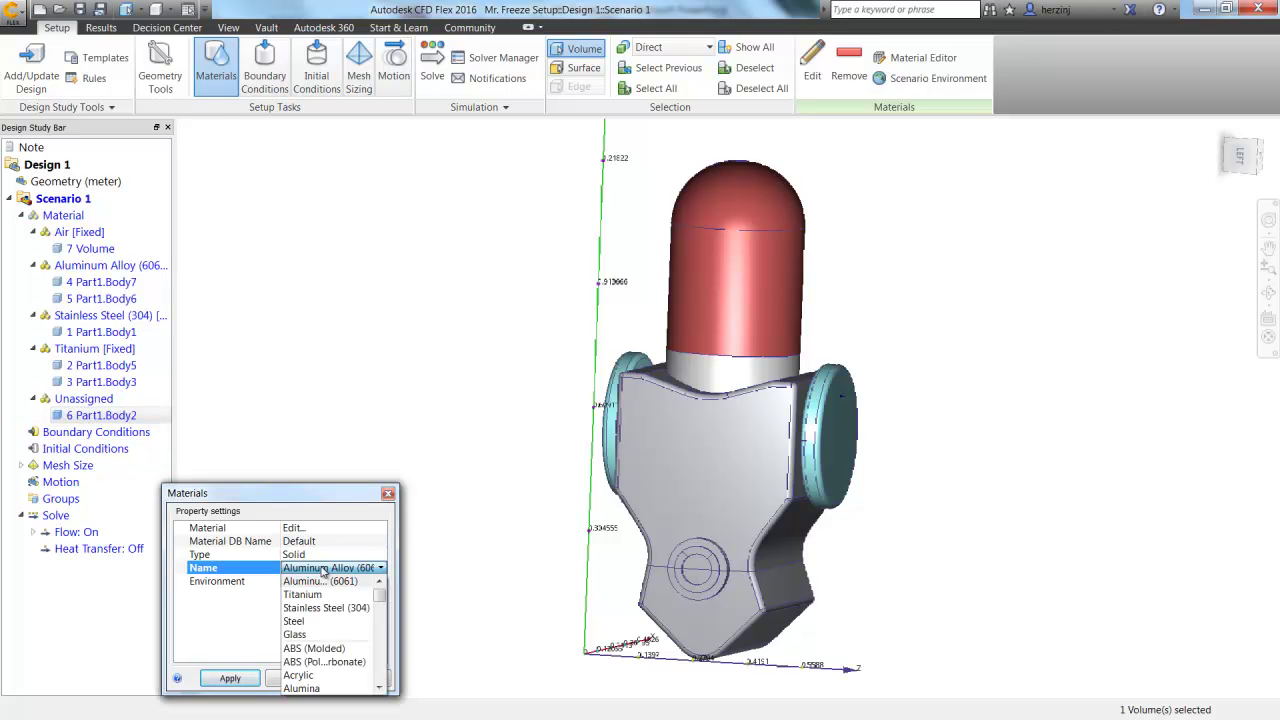
pyautogui.click(296, 634)
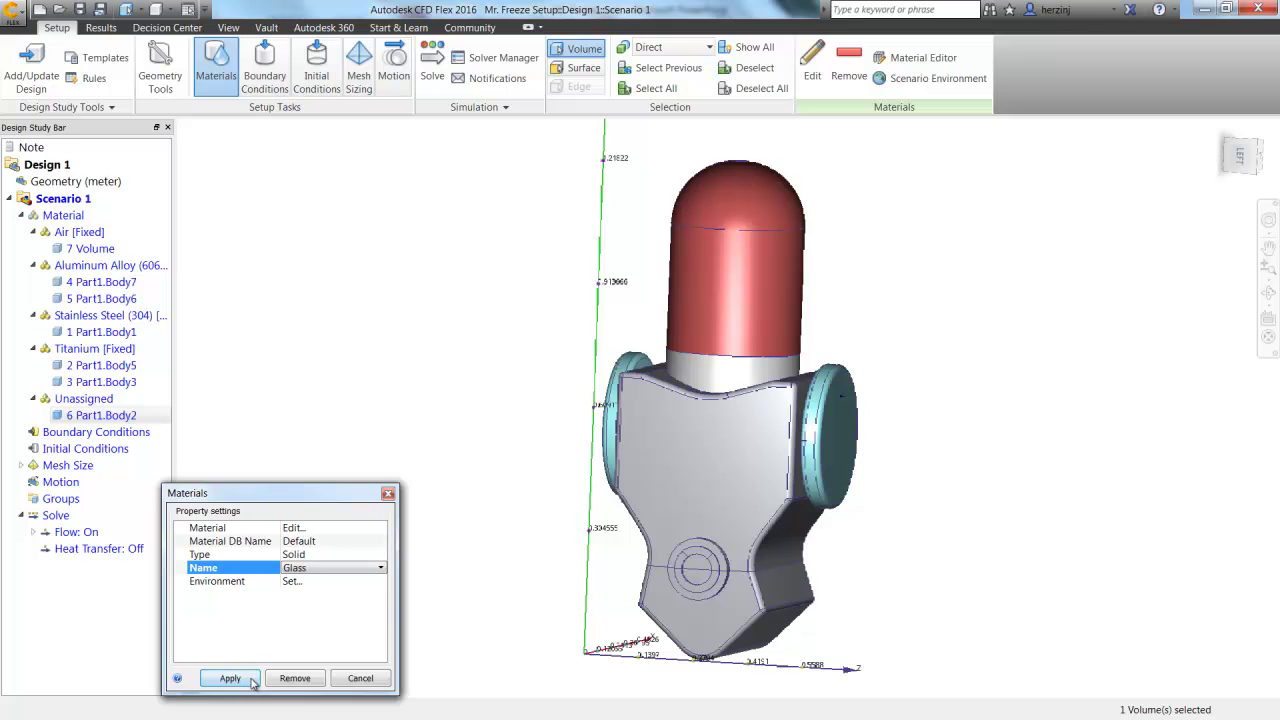
pyautogui.click(232, 678)
pyautogui.rightClick(88, 249)
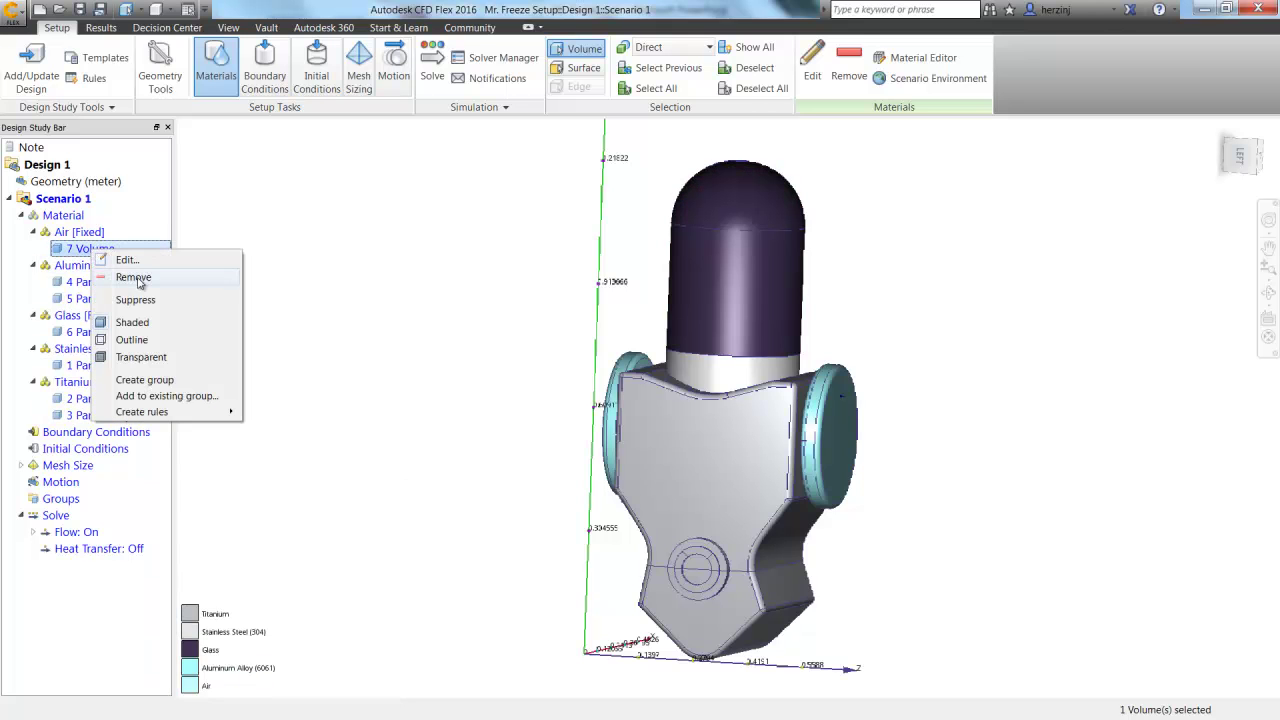
pyautogui.click(146, 302)
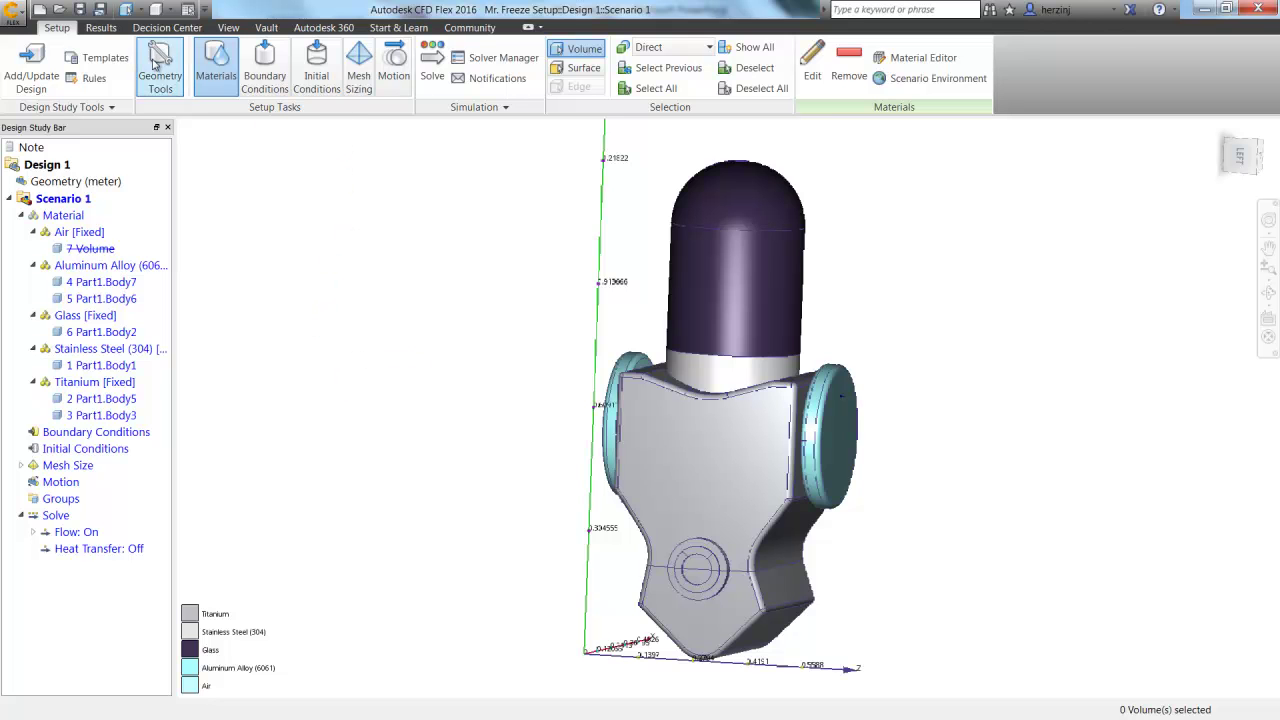
# Start an external volume and stretch it sideways, above the helmet and below the body
pyautogui.click(160, 70)
pyautogui.click(716, 166)
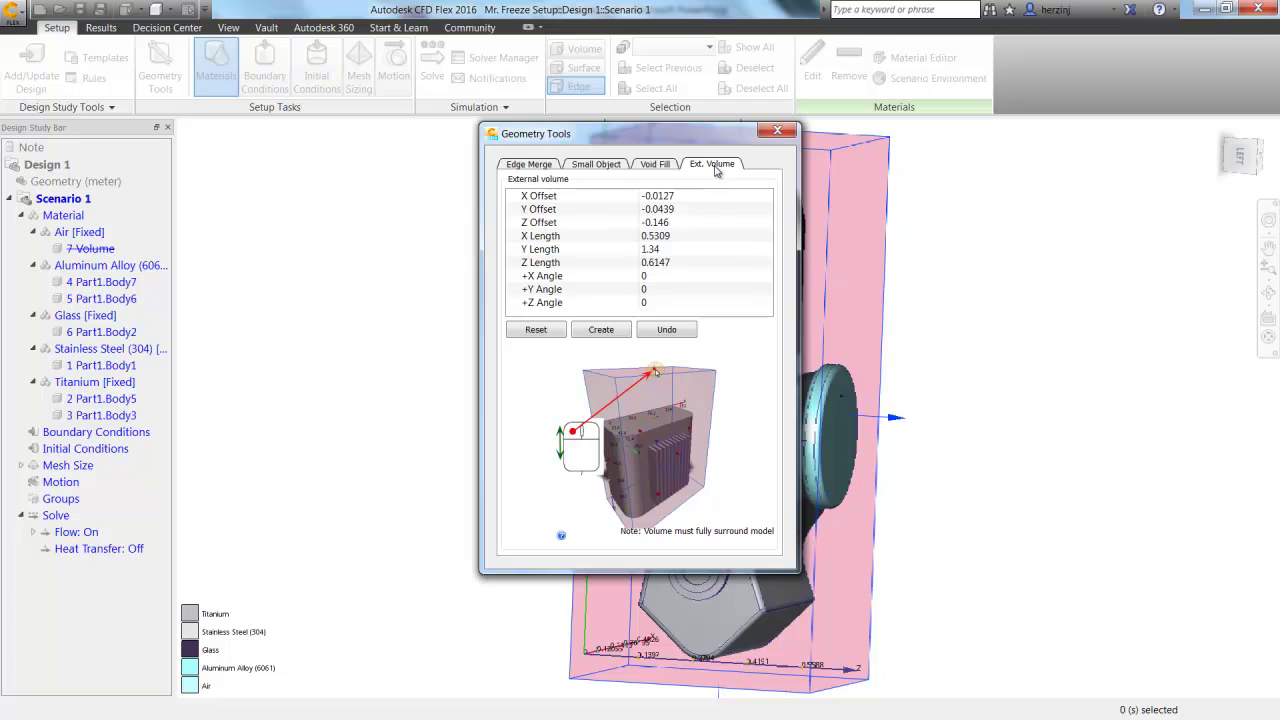
pyautogui.moveTo(663, 145); pyautogui.dragTo(283, 157)
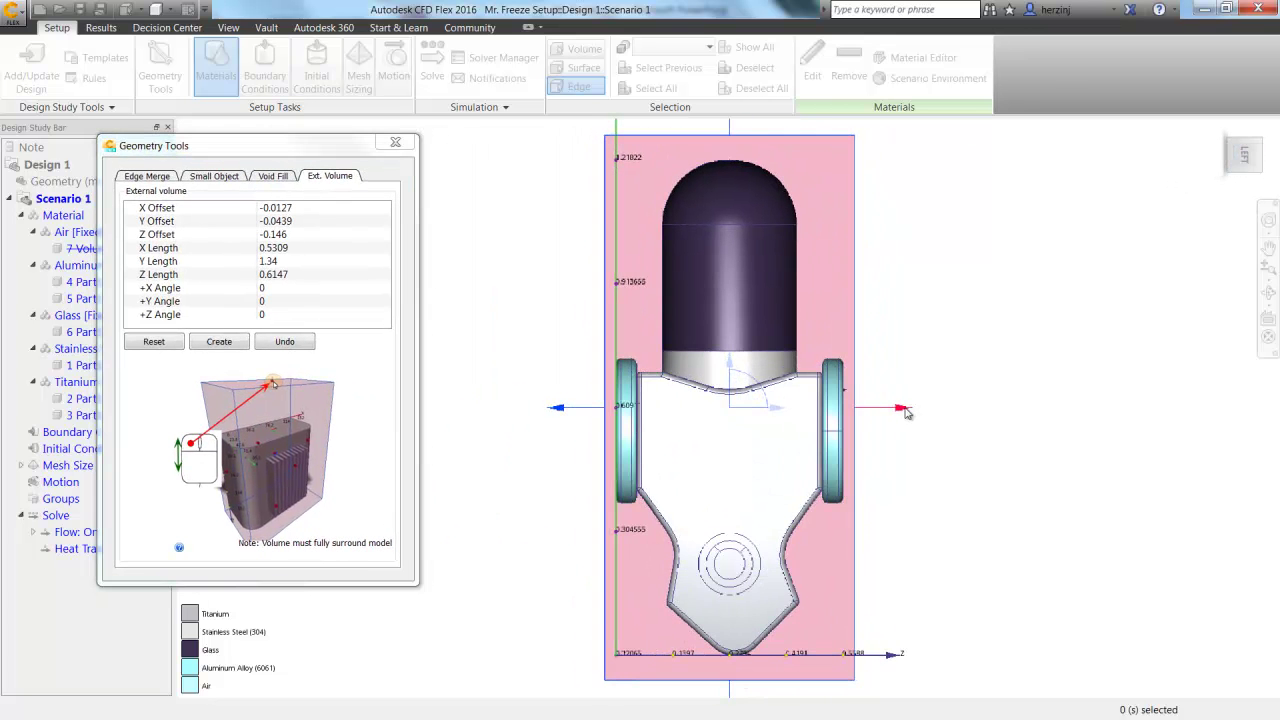
pyautogui.moveTo(906, 413); pyautogui.dragTo(980, 406)
pyautogui.moveTo(563, 408); pyautogui.dragTo(480, 407)
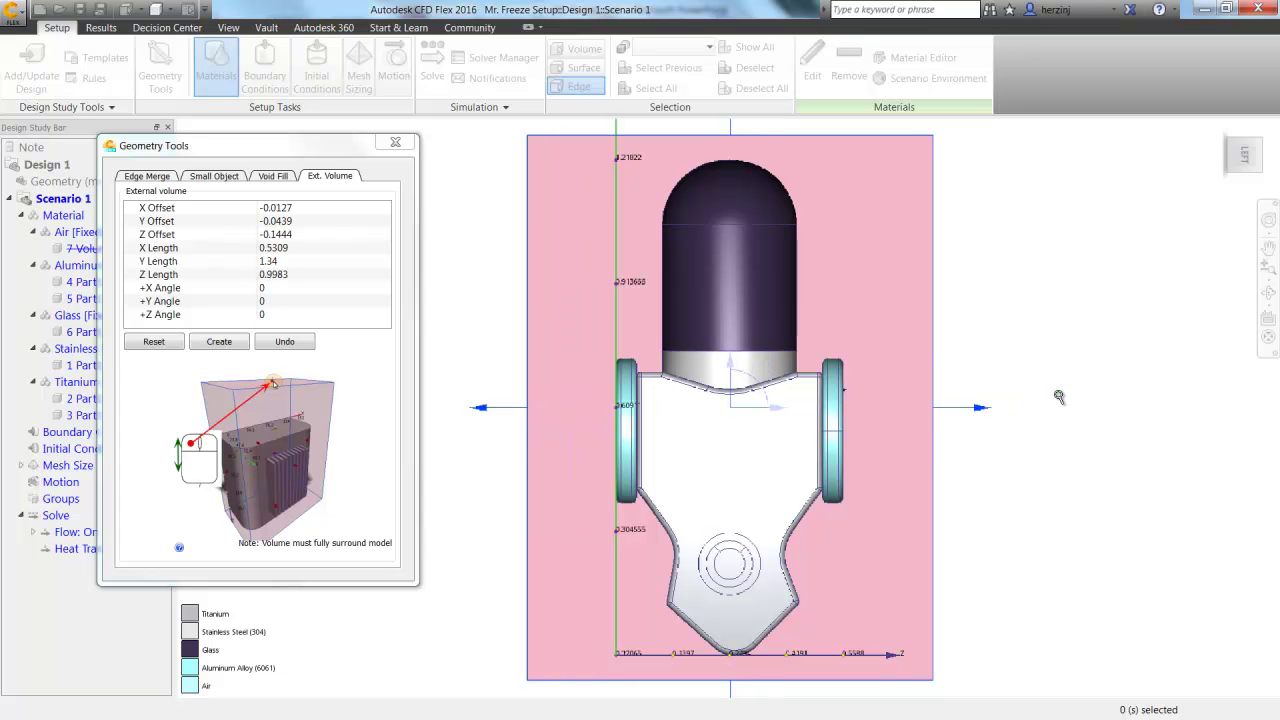
pyautogui.scroll(-2, 1059, 397)
pyautogui.moveTo(802, 163); pyautogui.dragTo(802, 124)
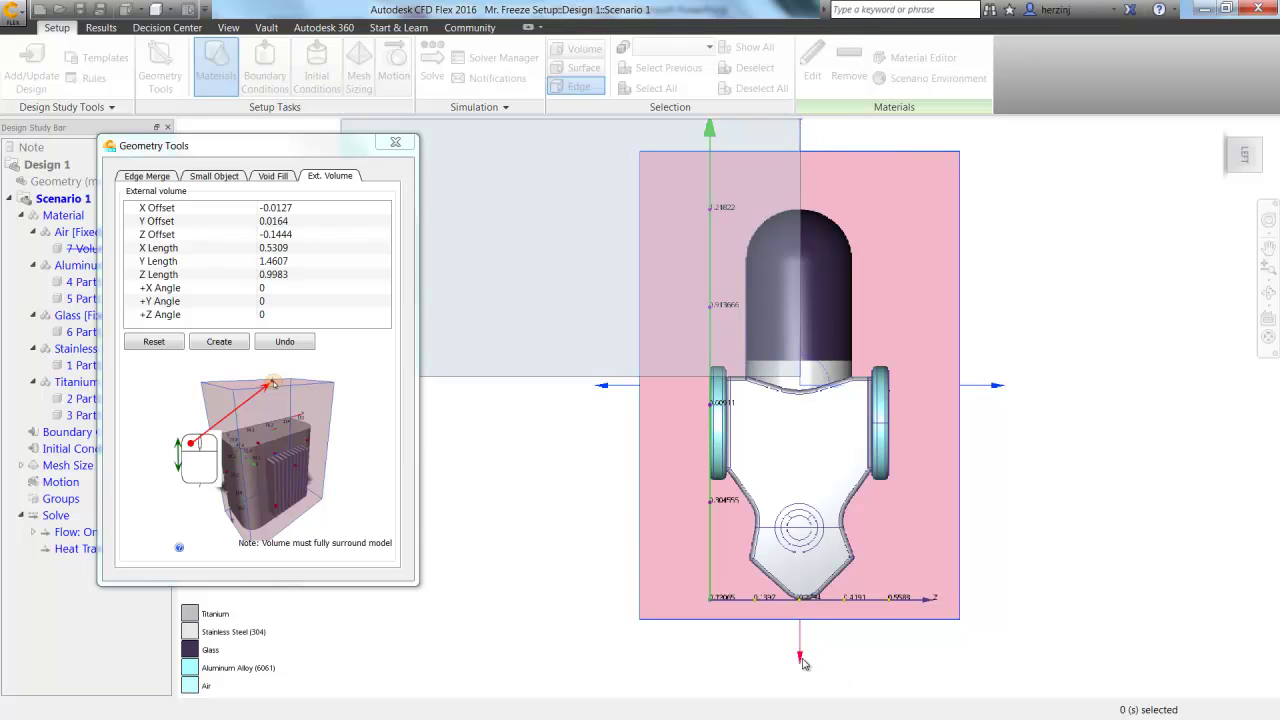
pyautogui.moveTo(805, 663); pyautogui.dragTo(802, 694)
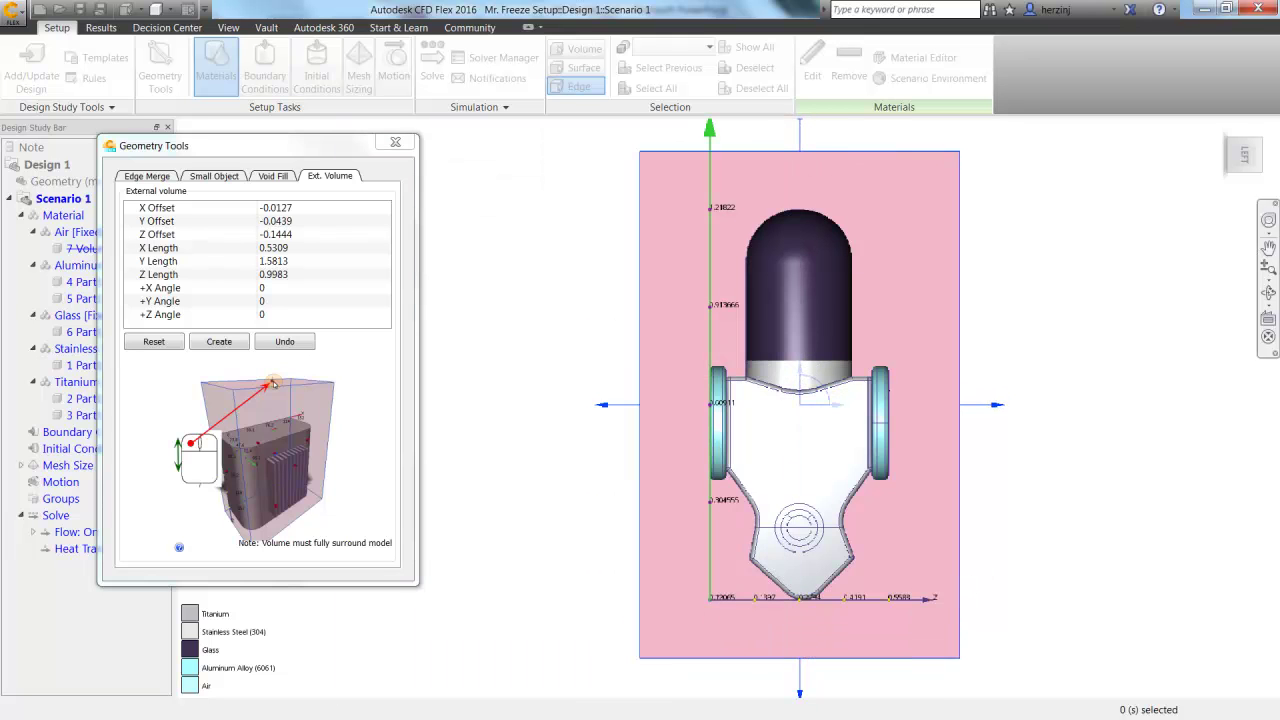
# Widen the box left and right from the top view and create the 0.9735 × 1.5813 × 0.9983 volume
pyautogui.click(1244, 129)
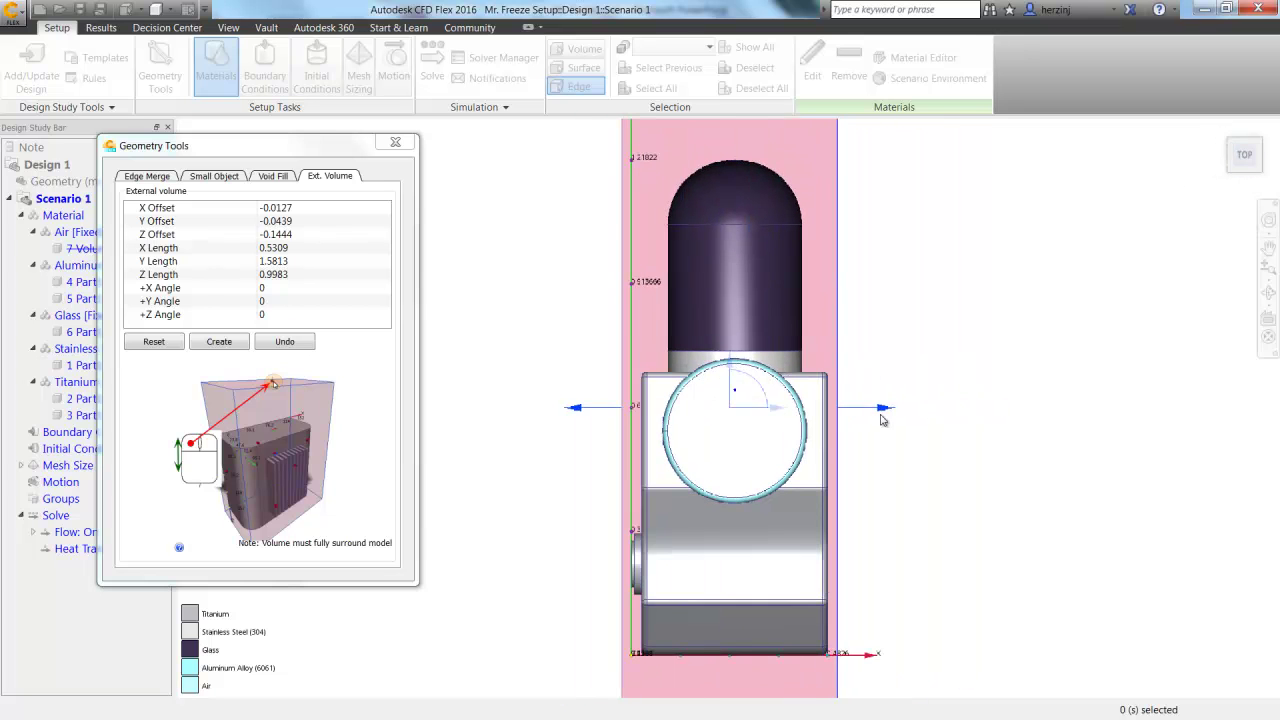
pyautogui.moveTo(883, 410); pyautogui.dragTo(976, 407)
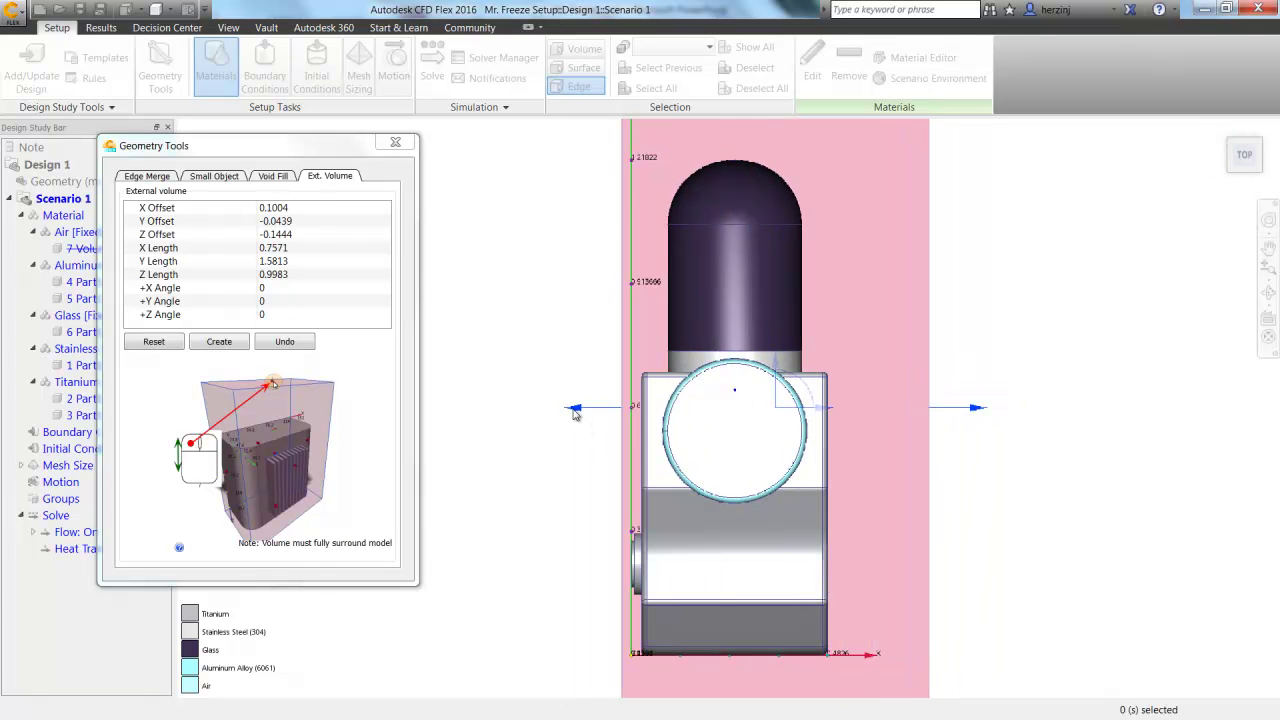
pyautogui.moveTo(576, 411); pyautogui.dragTo(486, 408)
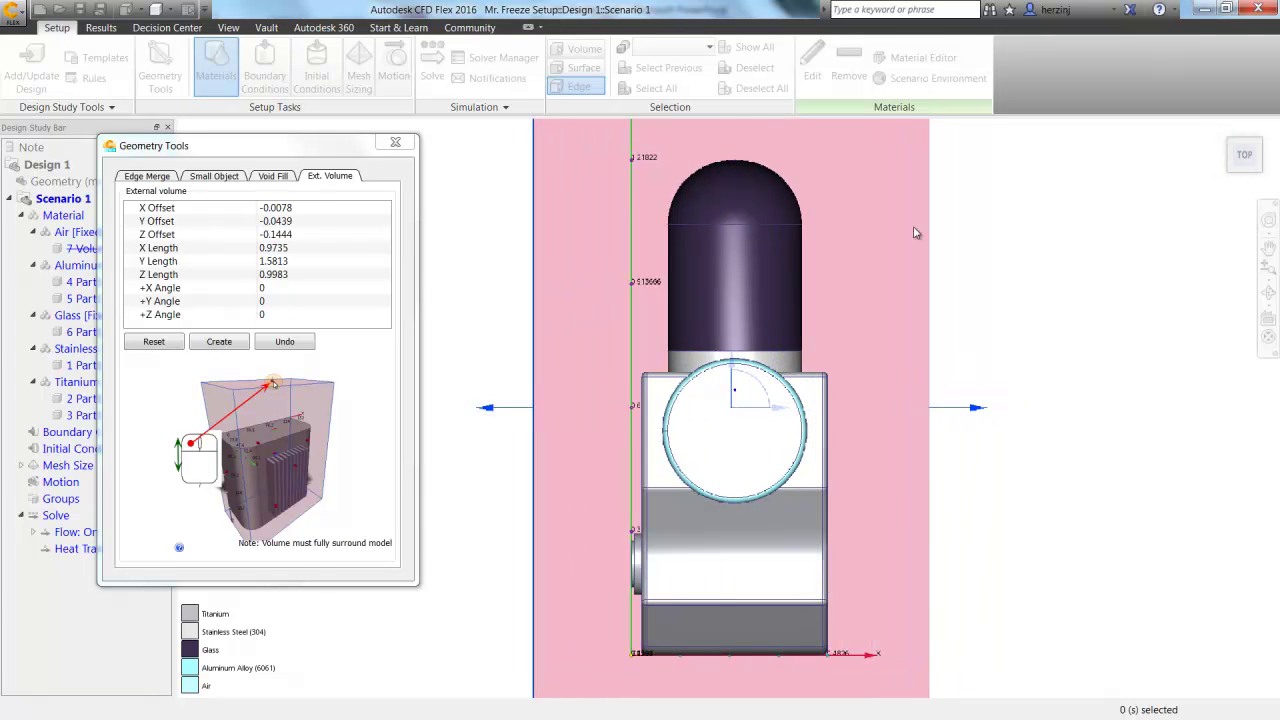
pyautogui.click(1229, 140)
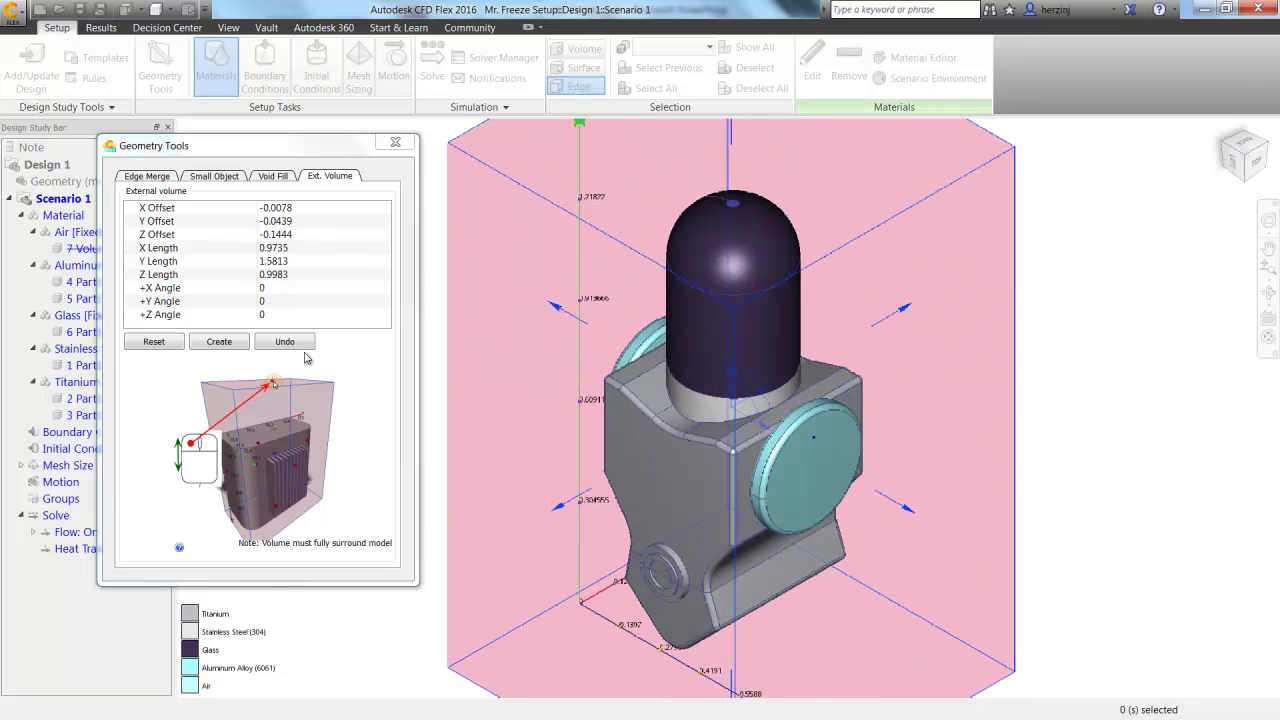
pyautogui.click(217, 342)
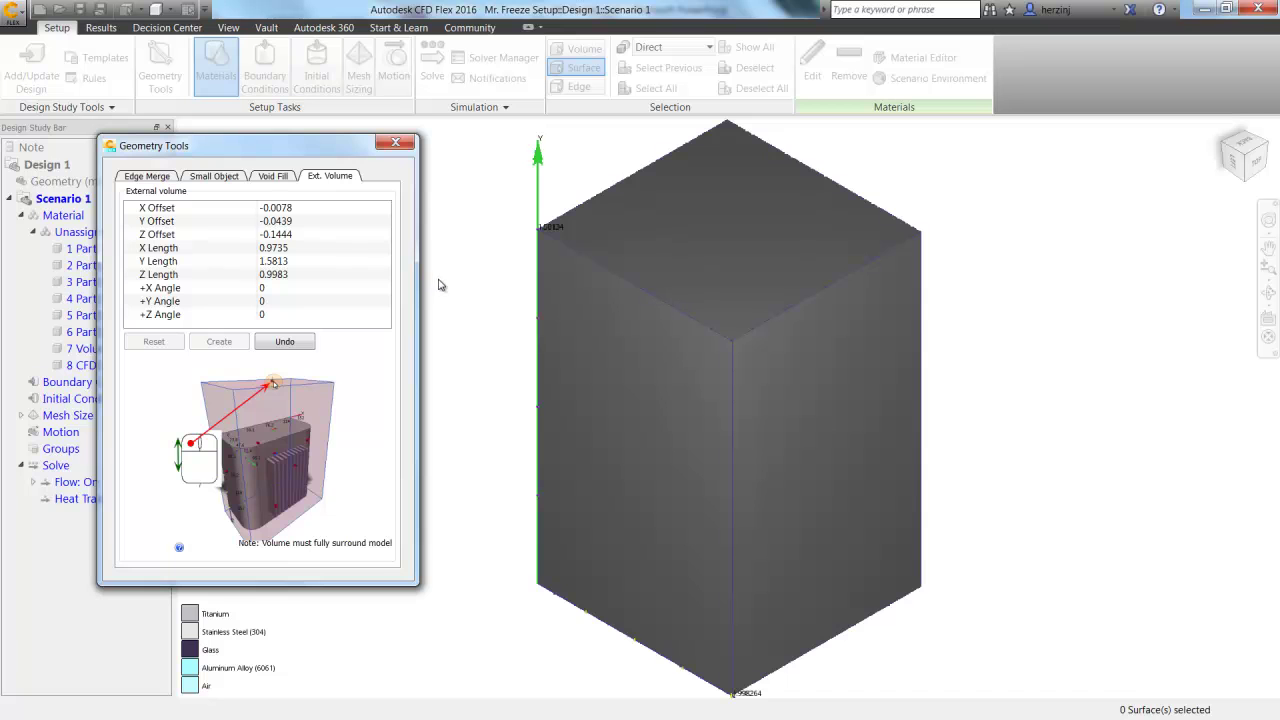
# Select all six outer faces of the external volume box for boundary conditions
pyautogui.click(395, 142)
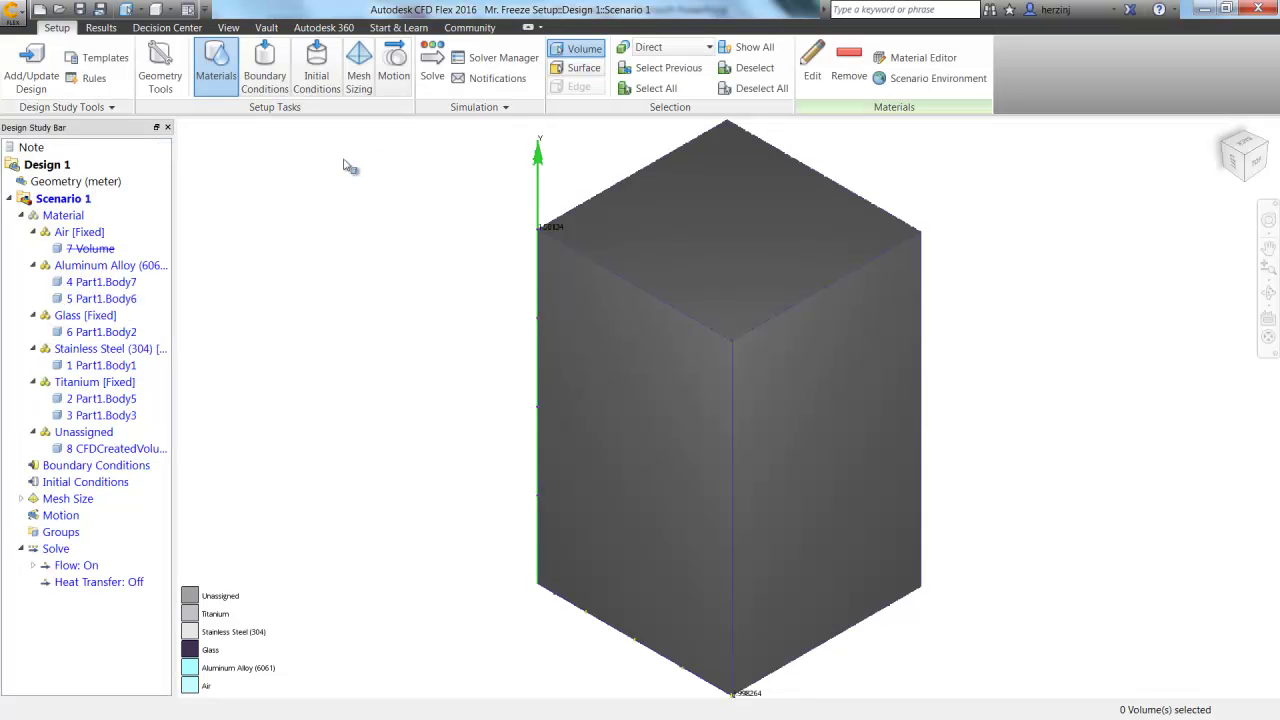
pyautogui.click(264, 64)
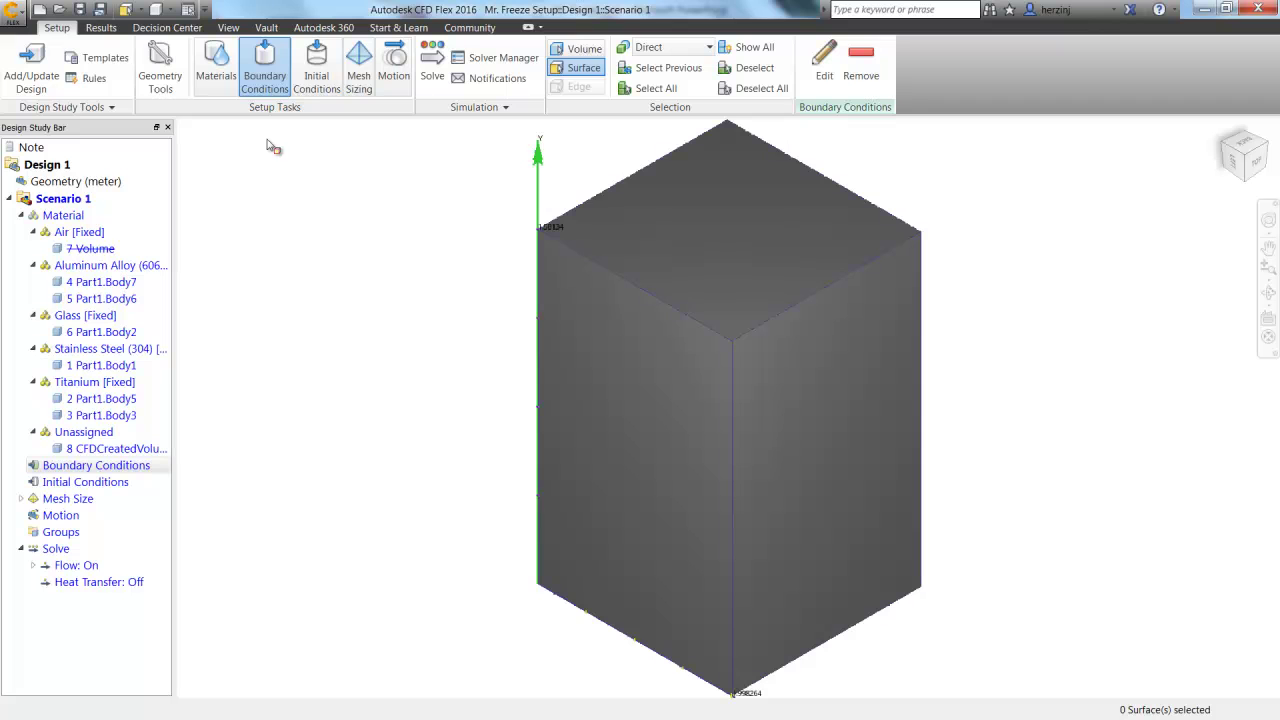
pyautogui.click(738, 178)
pyautogui.click(700, 388)
pyautogui.click(830, 345)
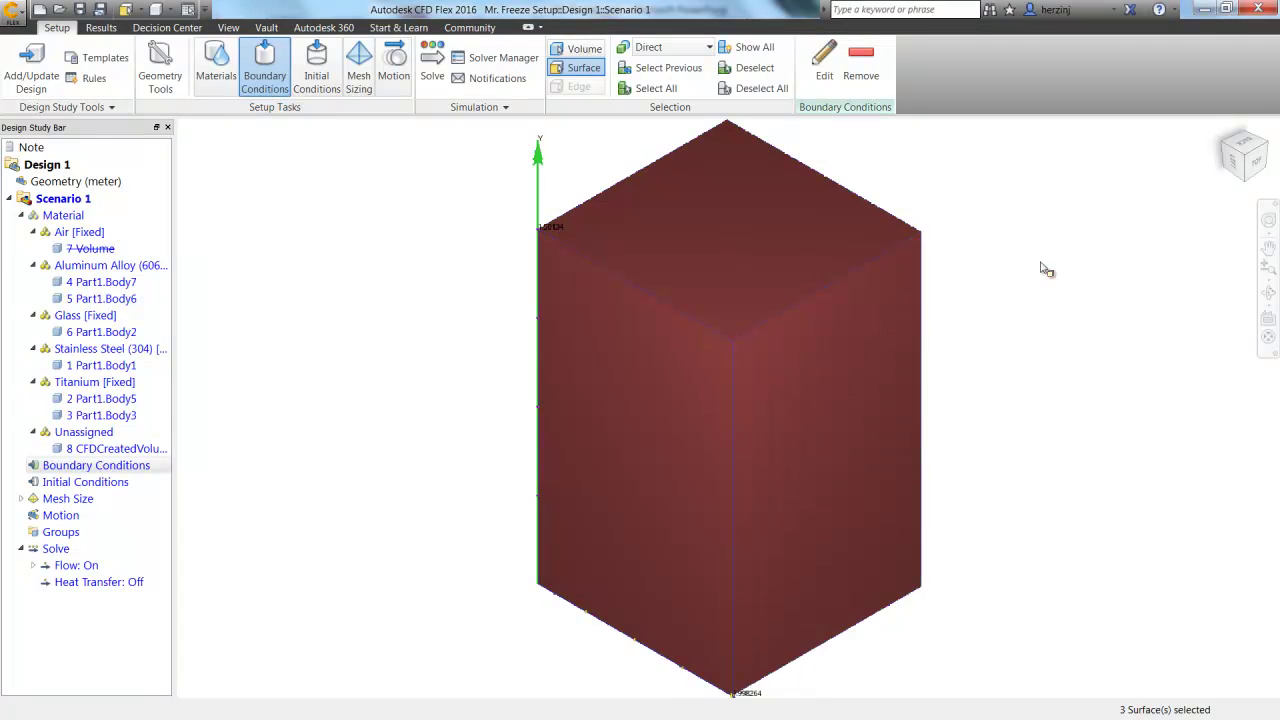
pyautogui.click(1268, 293)
pyautogui.moveTo(603, 386); pyautogui.dragTo(970, 298)
pyautogui.click(1268, 293)
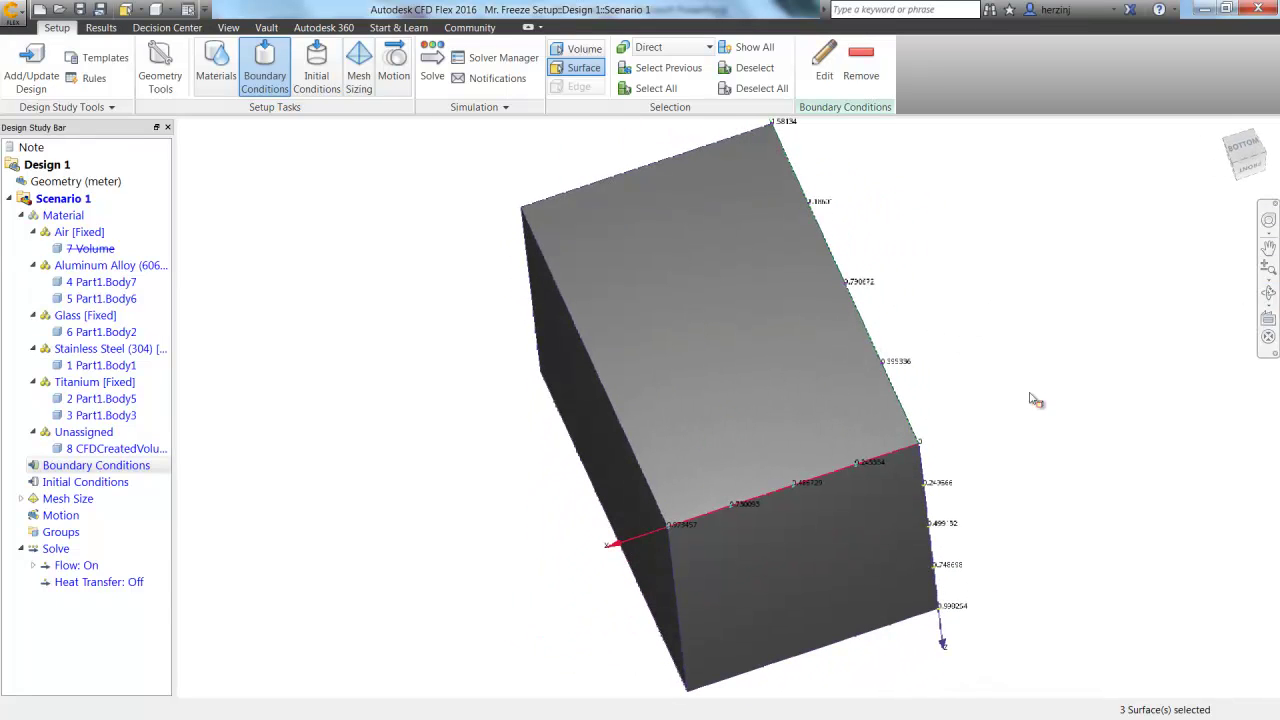
pyautogui.click(703, 448)
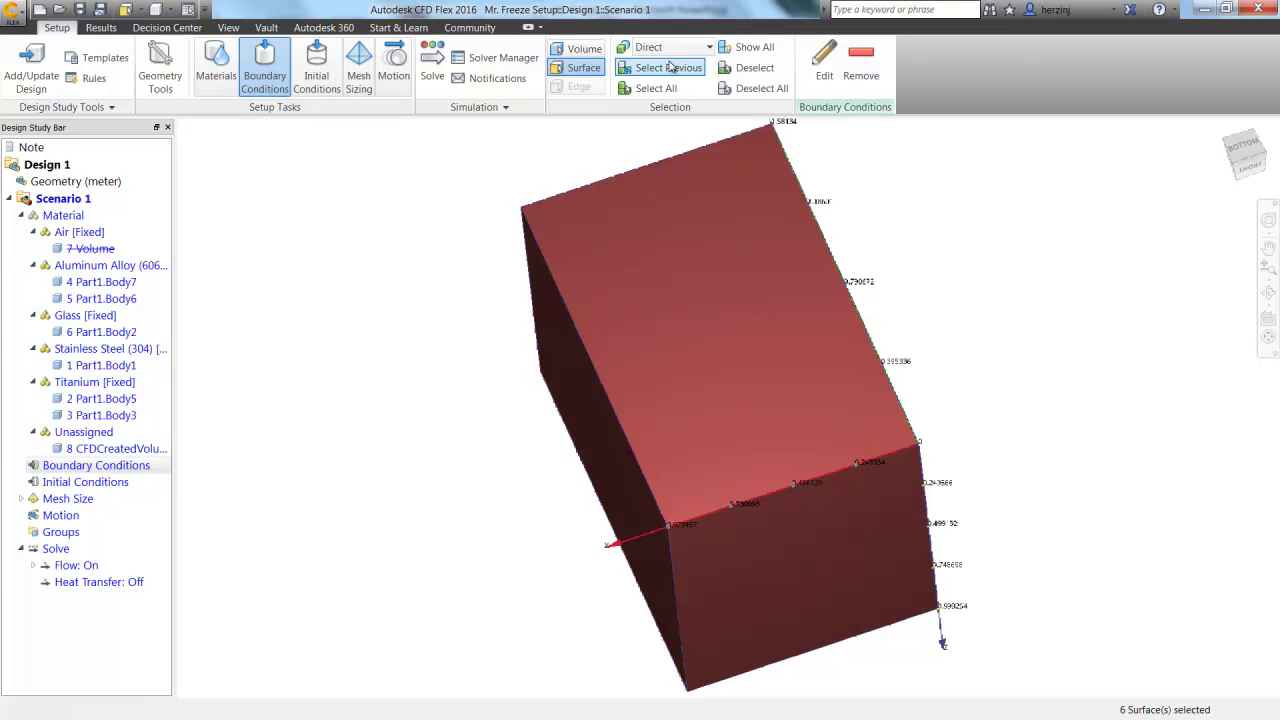
# Assign a 70 °F Temperature boundary condition to the selected faces
pyautogui.click(824, 62)
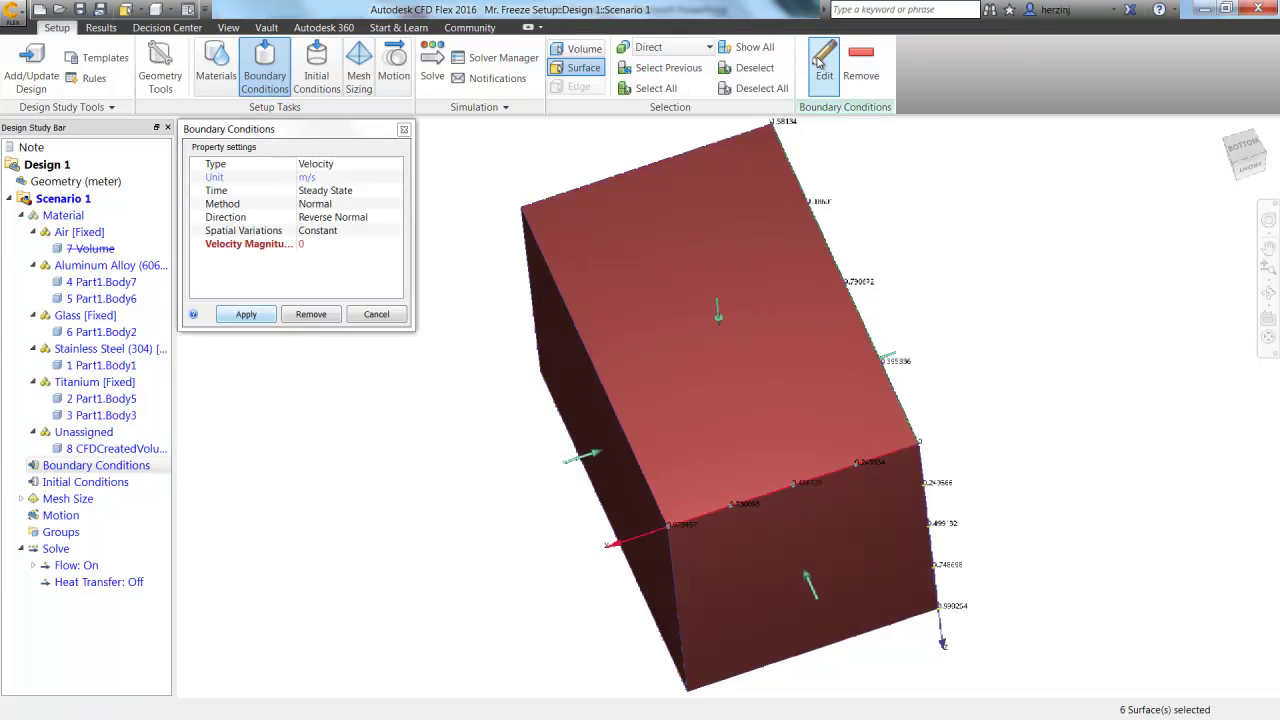
pyautogui.click(373, 167)
pyautogui.click(337, 244)
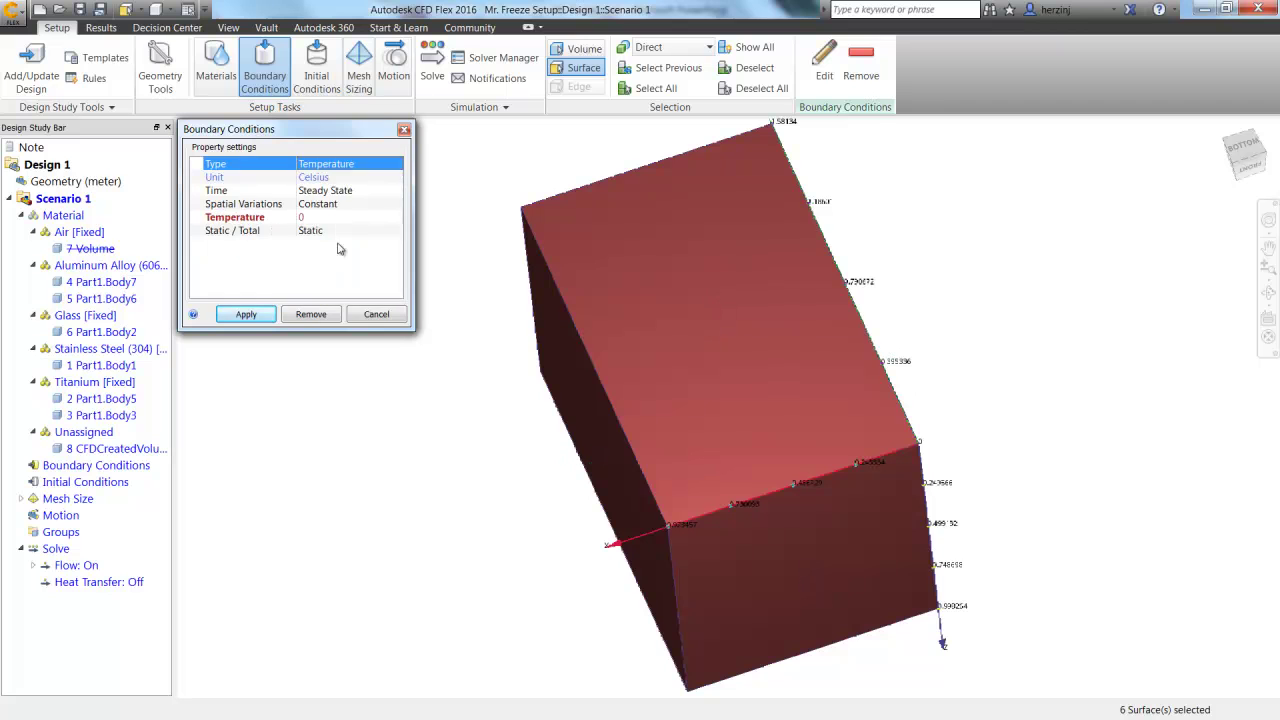
pyautogui.click(332, 177)
pyautogui.click(330, 203)
pyautogui.click(320, 217)
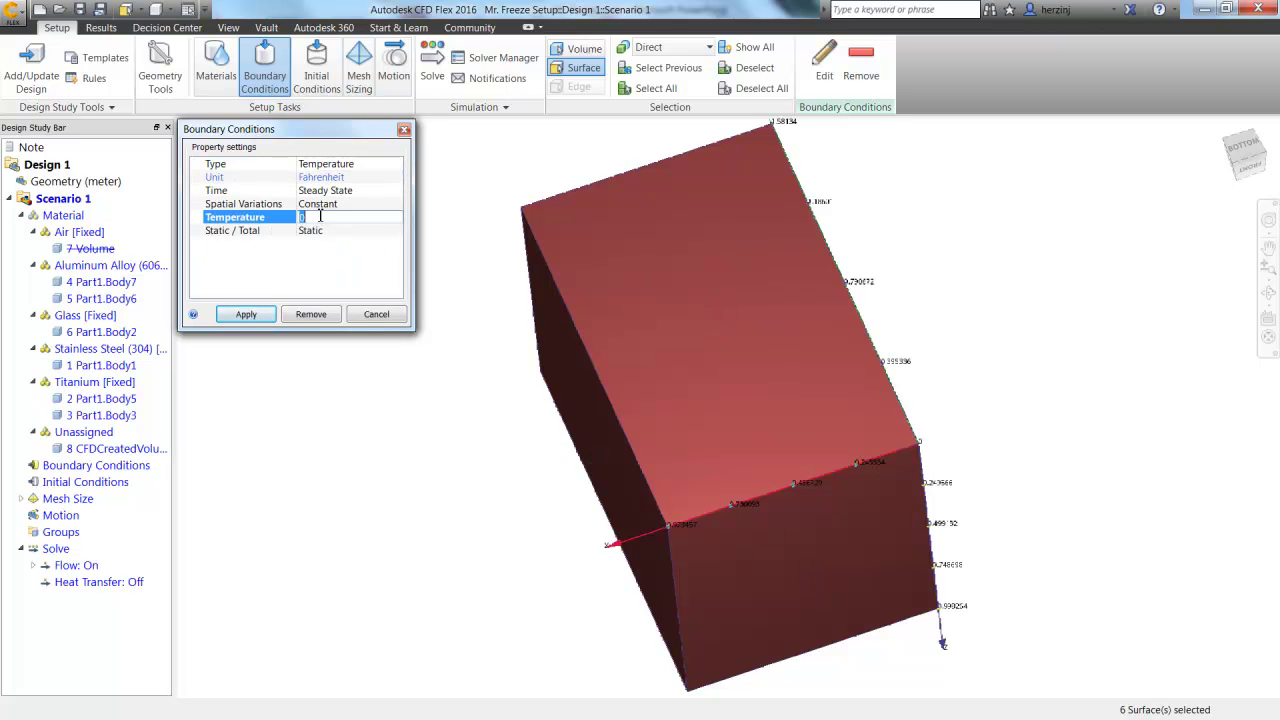
pyautogui.click(246, 314)
# Hide the outer air enclosure and the torso body to expose the helmet underside
pyautogui.rightClick(627, 350)
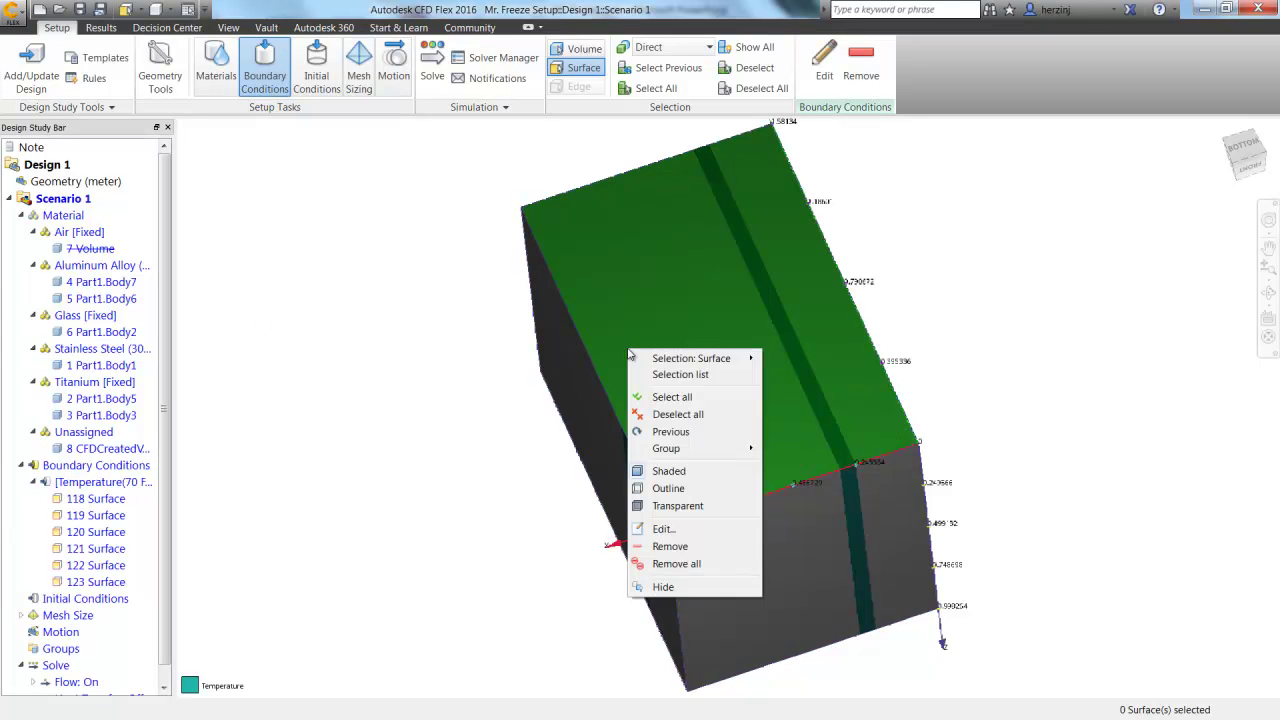
pyautogui.click(520, 242)
pyautogui.click(586, 55)
pyautogui.rightClick(590, 268)
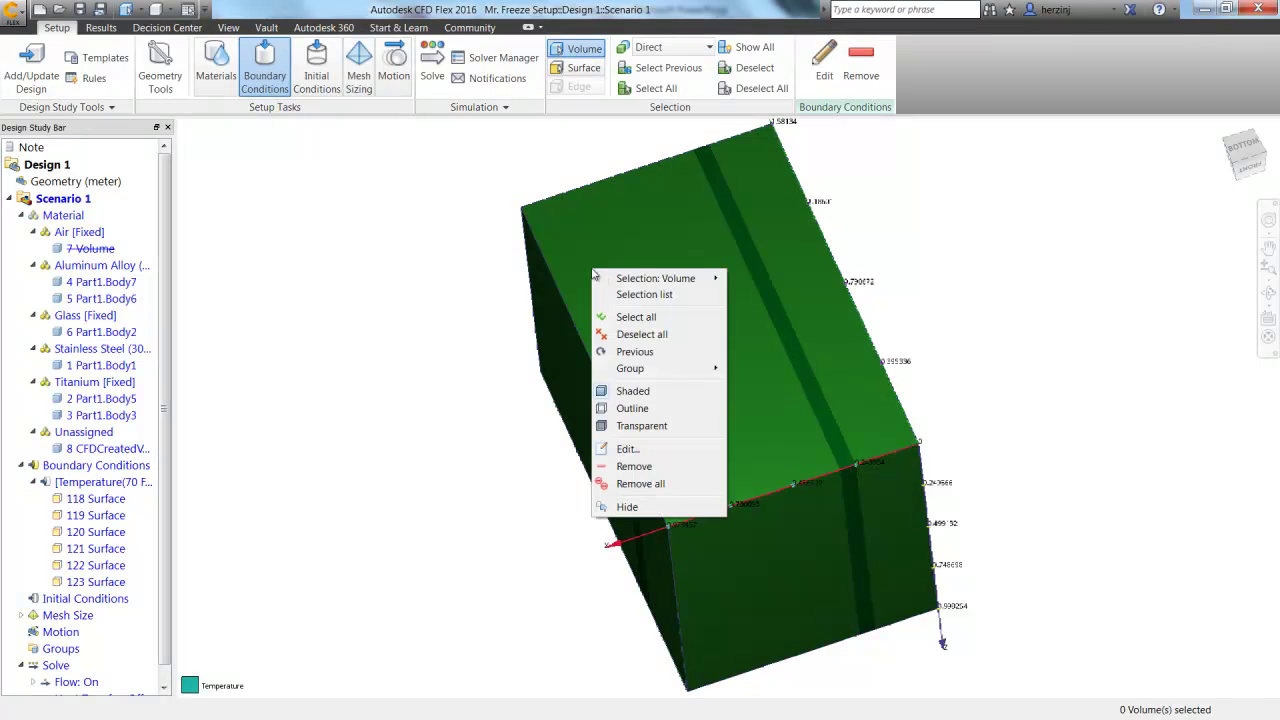
pyautogui.click(638, 505)
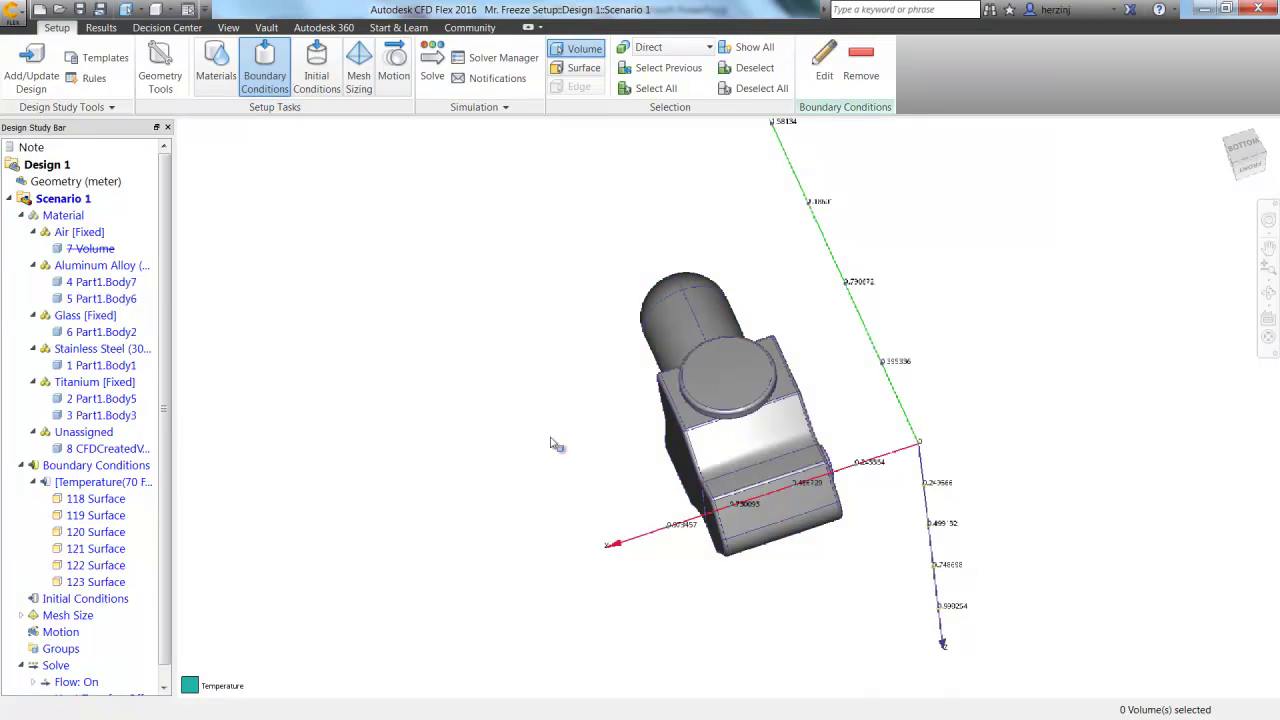
pyautogui.click(1267, 300)
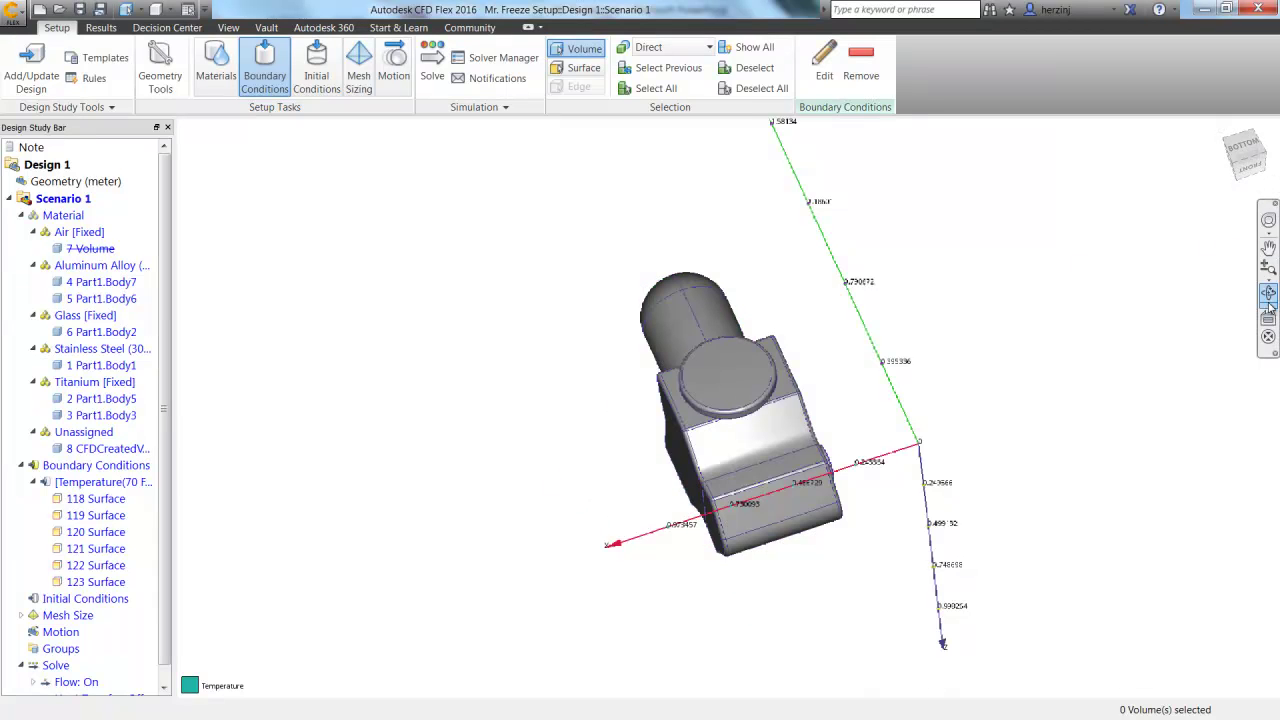
pyautogui.moveTo(629, 275); pyautogui.dragTo(903, 330)
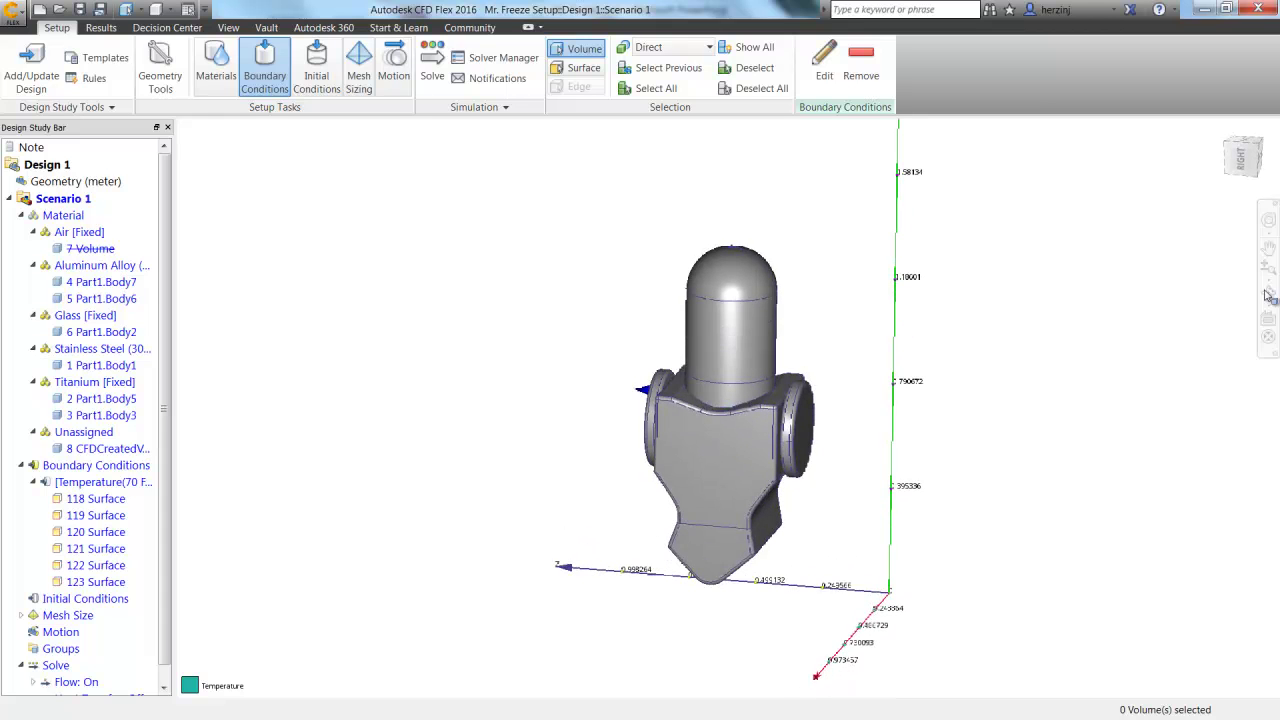
pyautogui.rightClick(700, 446)
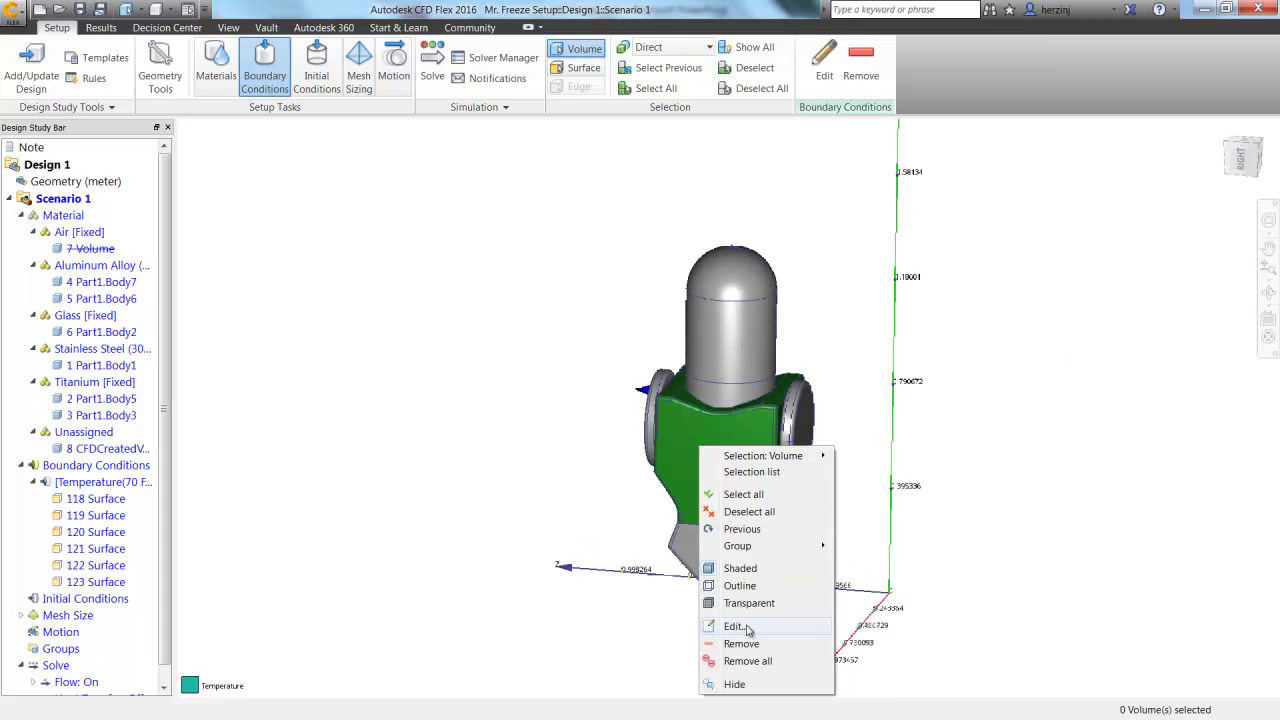
pyautogui.click(733, 683)
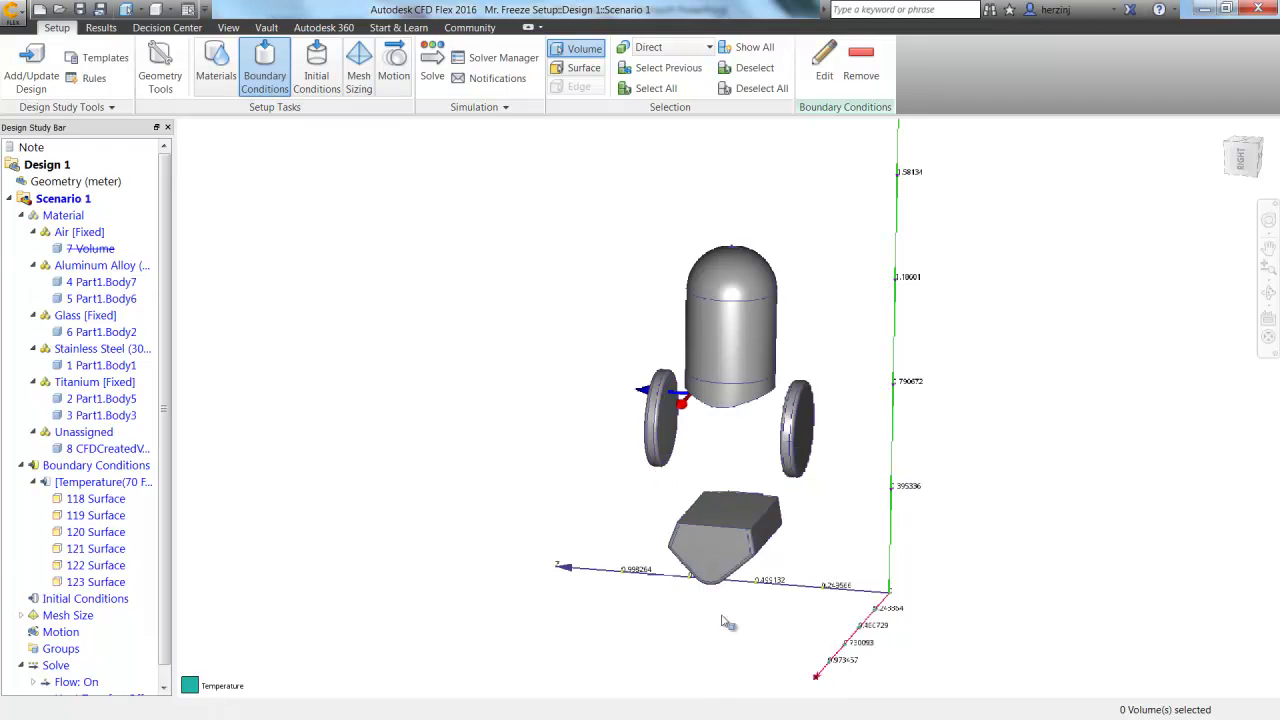
pyautogui.click(1268, 292)
pyautogui.moveTo(719, 431); pyautogui.dragTo(749, 344)
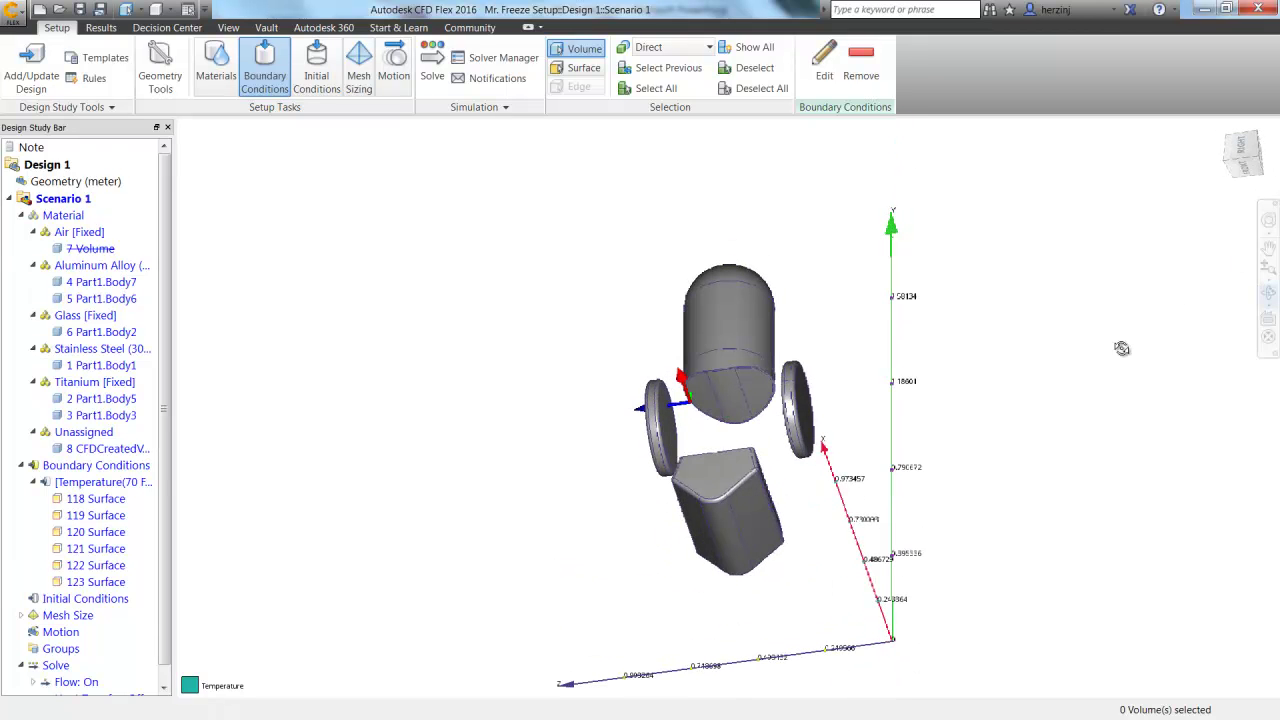
pyautogui.click(1268, 293)
pyautogui.rightClick(740, 402)
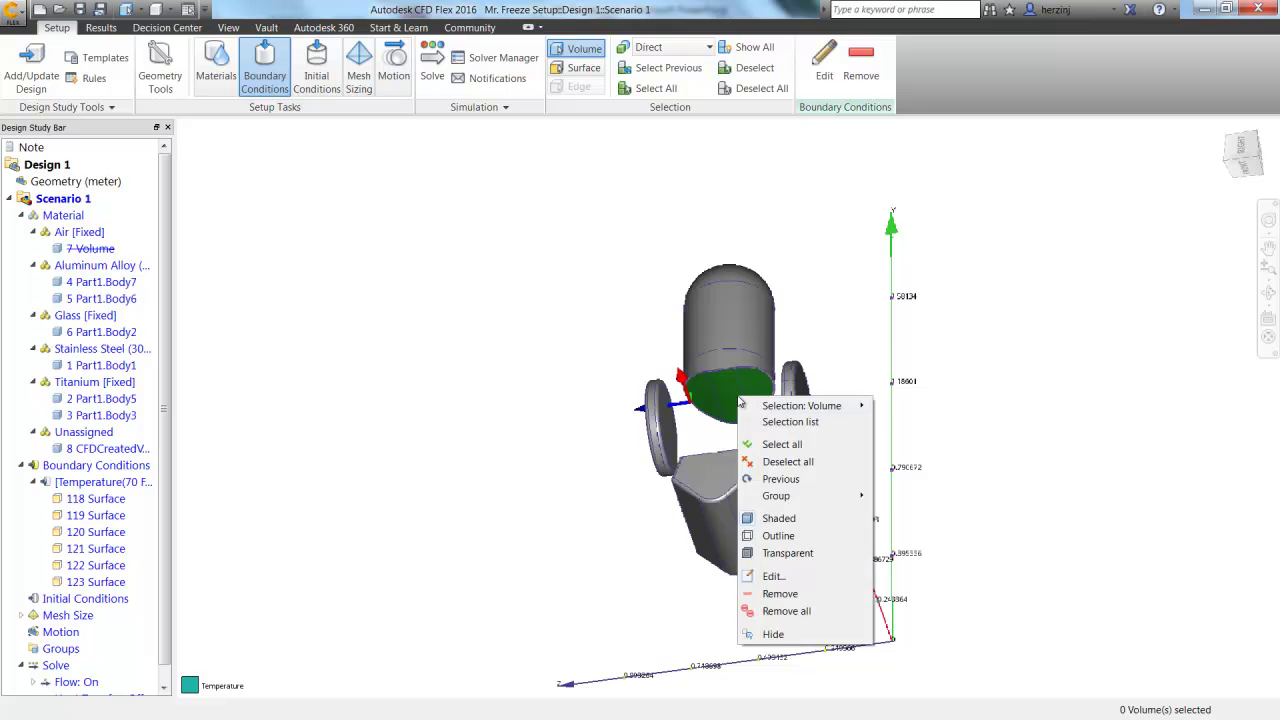
pyautogui.click(748, 611)
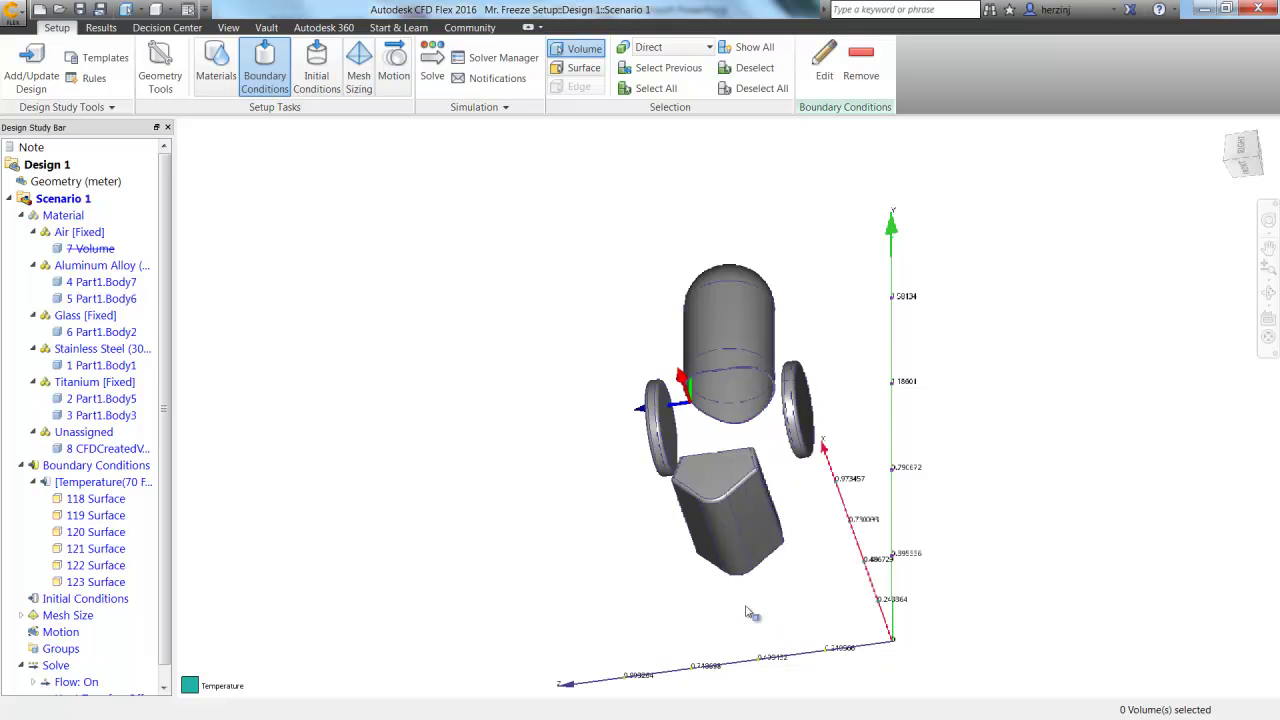
# Select the three inner helmet surfaces: bottom, band and inner cylinder
pyautogui.click(584, 67)
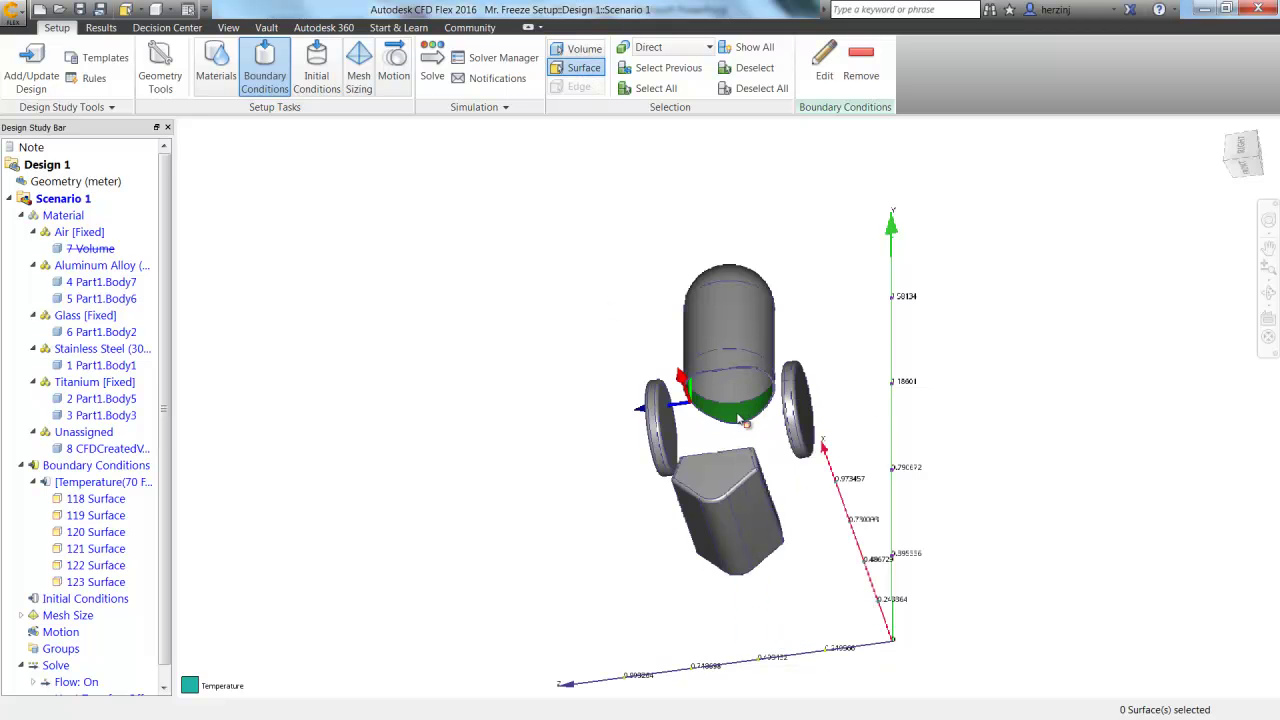
pyautogui.click(733, 398)
pyautogui.click(733, 398)
pyautogui.click(1267, 293)
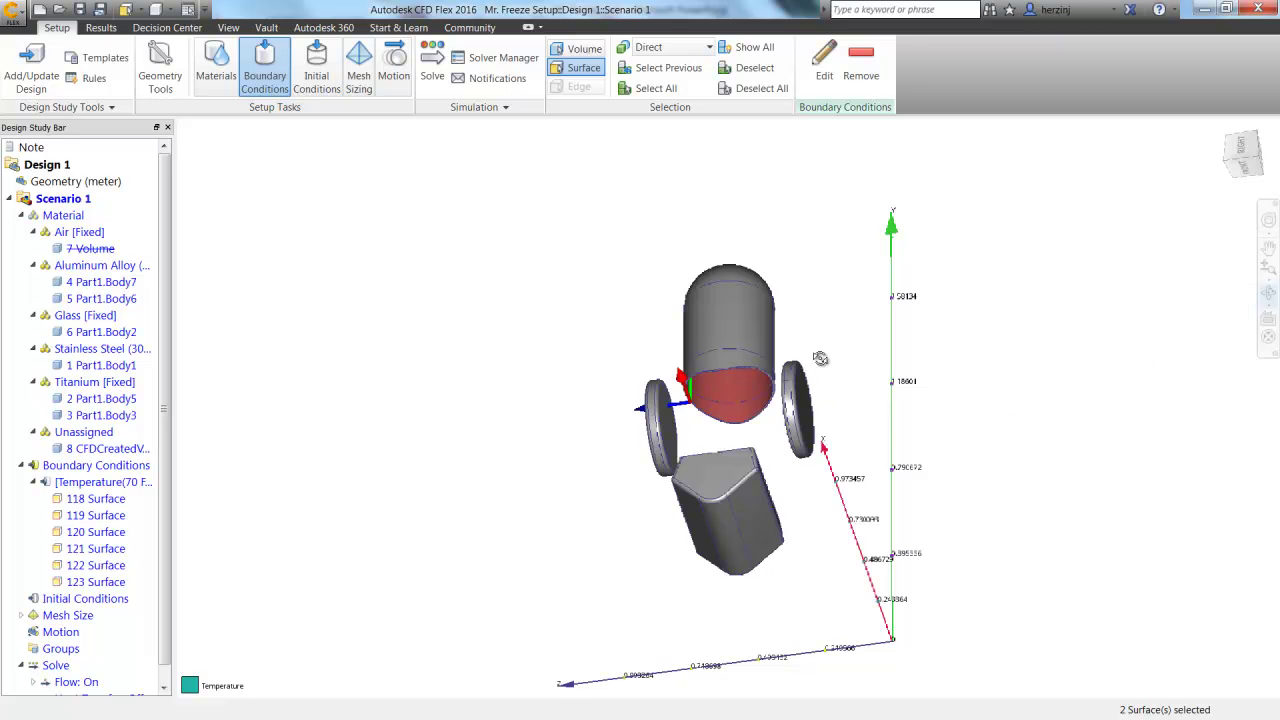
pyautogui.moveTo(817, 357); pyautogui.dragTo(917, 307)
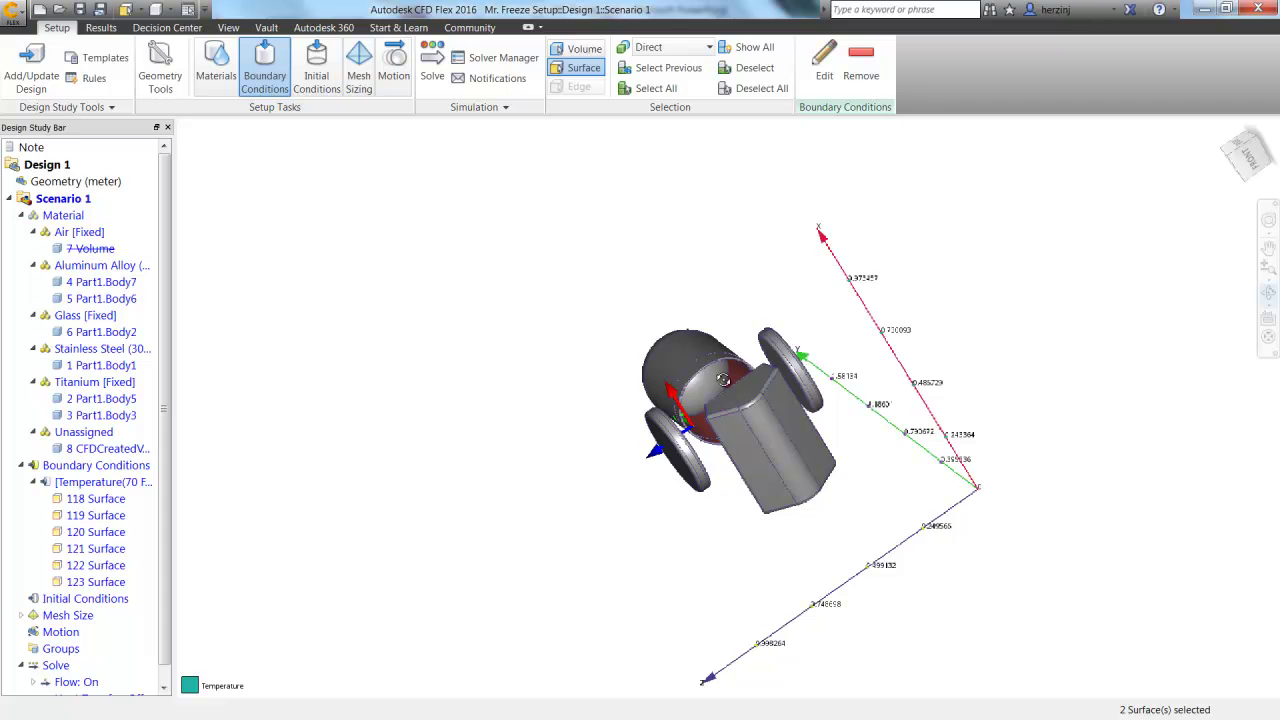
pyautogui.click(711, 390)
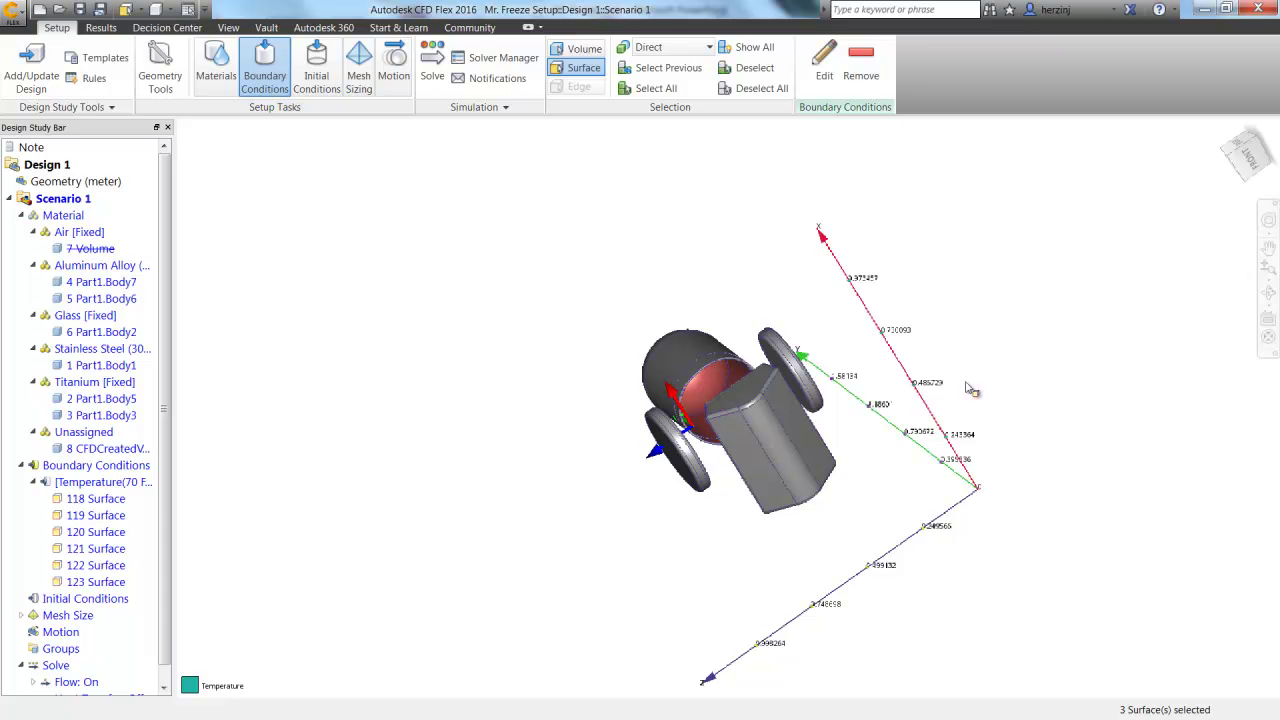
pyautogui.click(1268, 294)
pyautogui.moveTo(960, 300); pyautogui.dragTo(1181, 419)
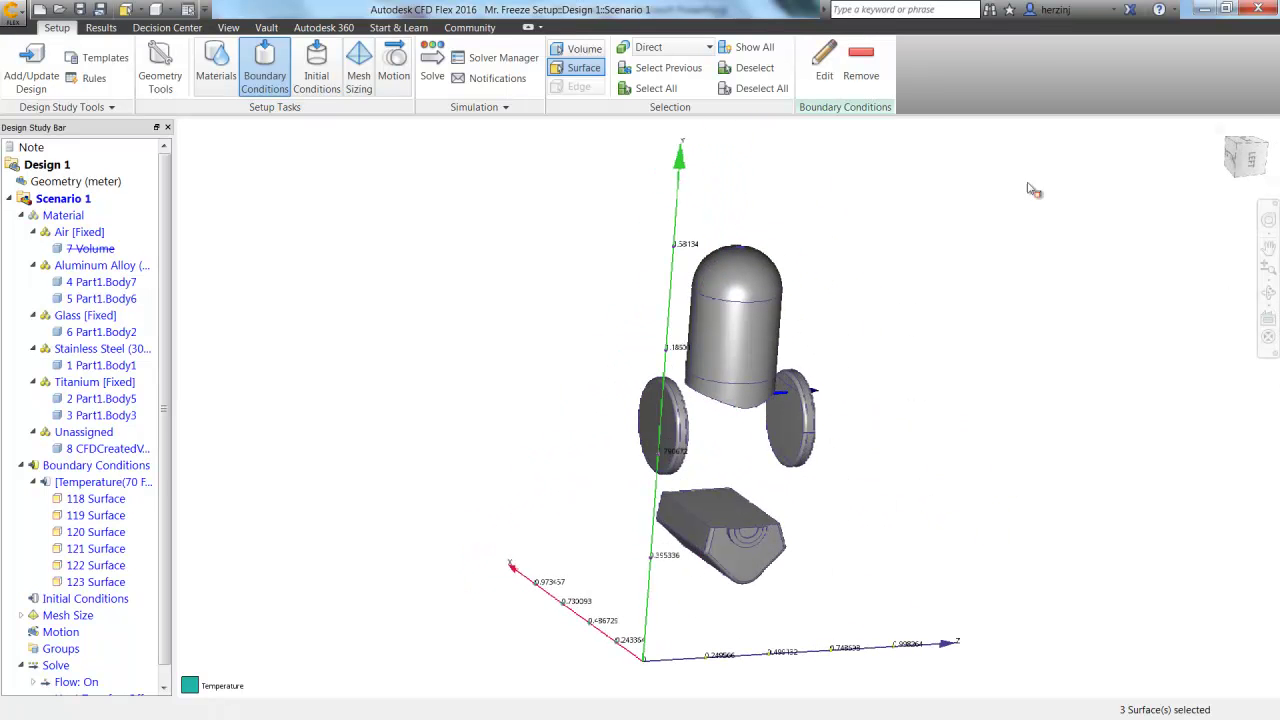
# Assign a -50 °F Temperature boundary condition to the selected helmet surfaces
pyautogui.click(826, 70)
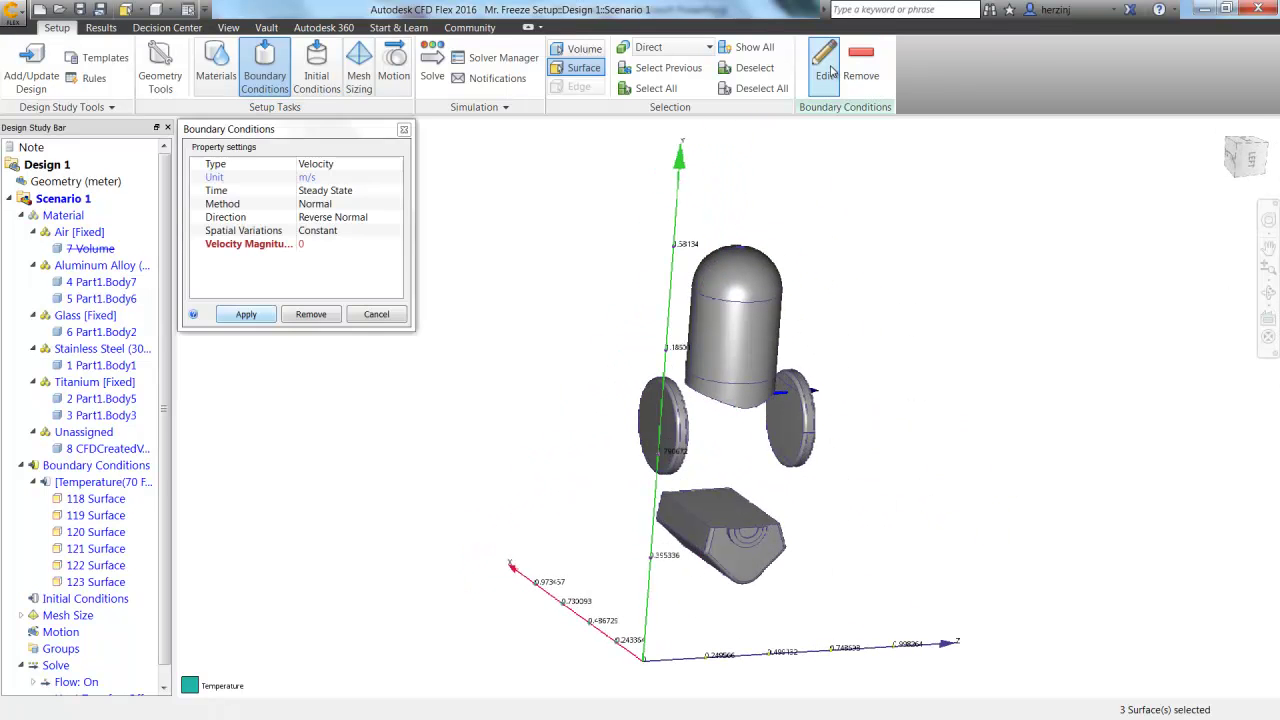
pyautogui.click(363, 166)
pyautogui.click(350, 244)
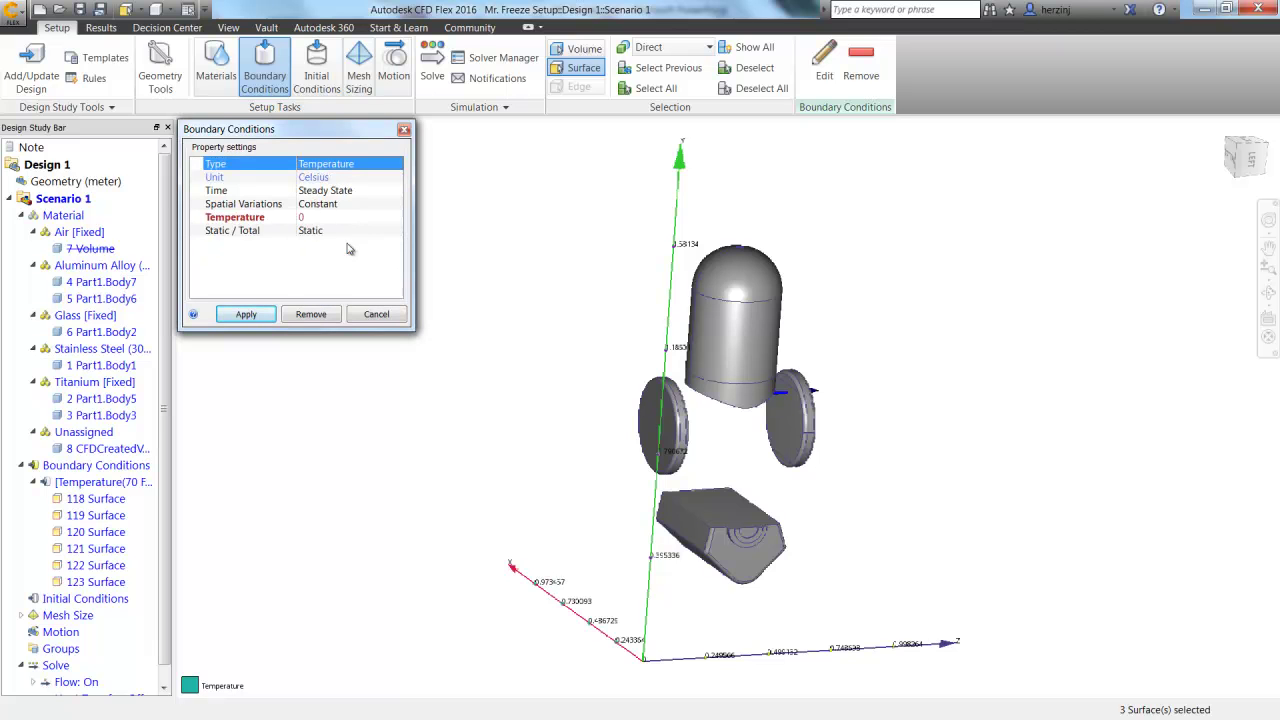
pyautogui.click(345, 177)
pyautogui.click(342, 204)
pyautogui.click(313, 220)
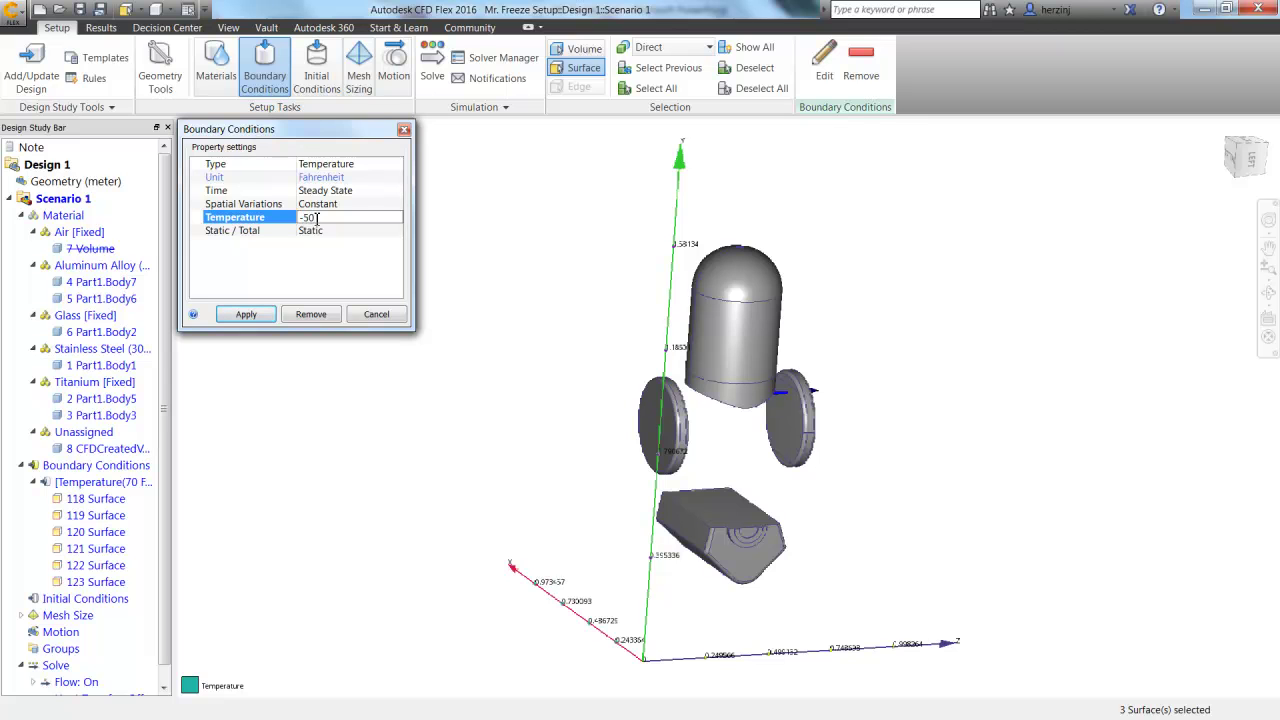
pyautogui.click(246, 314)
# Show all hidden parts again and snap to an isometric corner view
pyautogui.rightClick(306, 316)
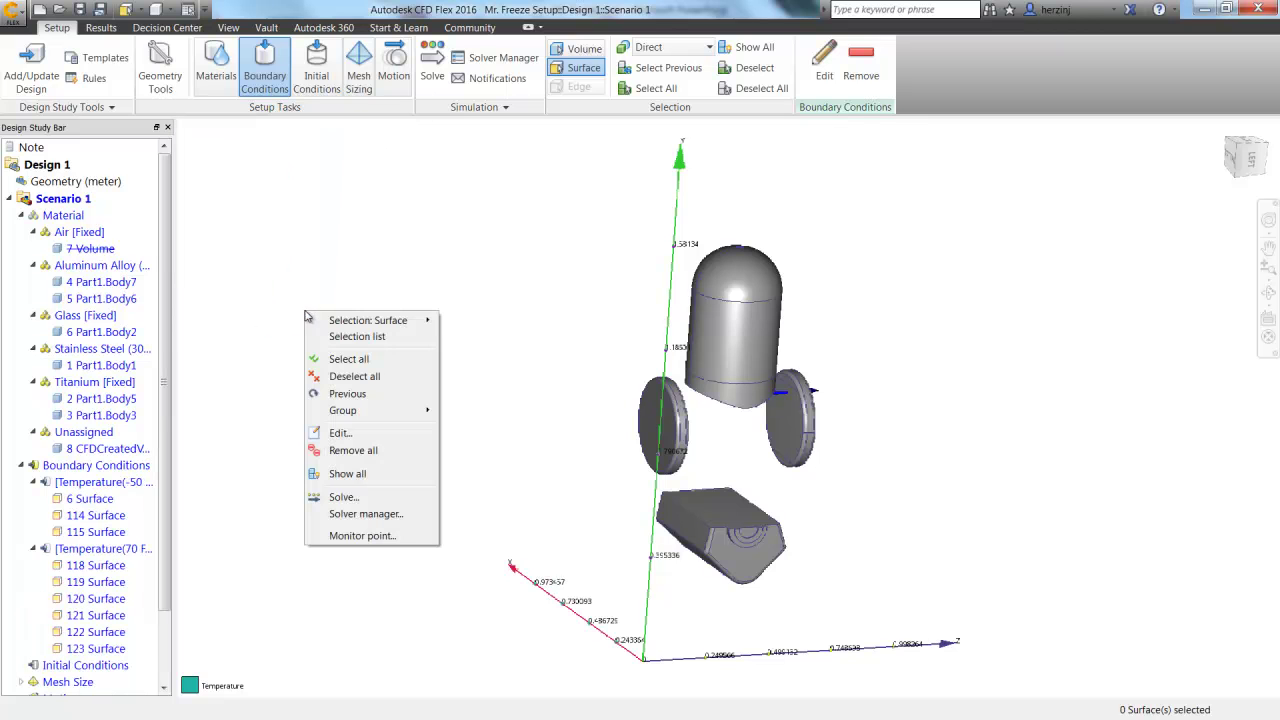
pyautogui.click(347, 473)
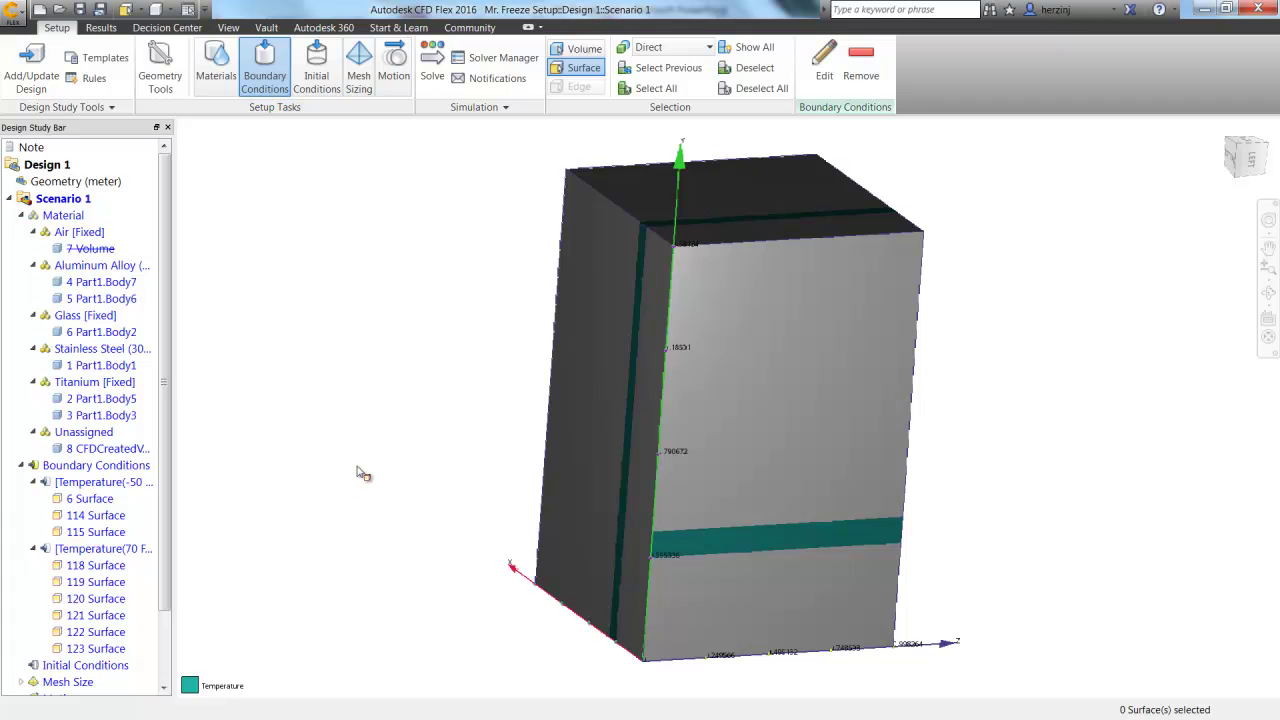
pyautogui.click(1243, 152)
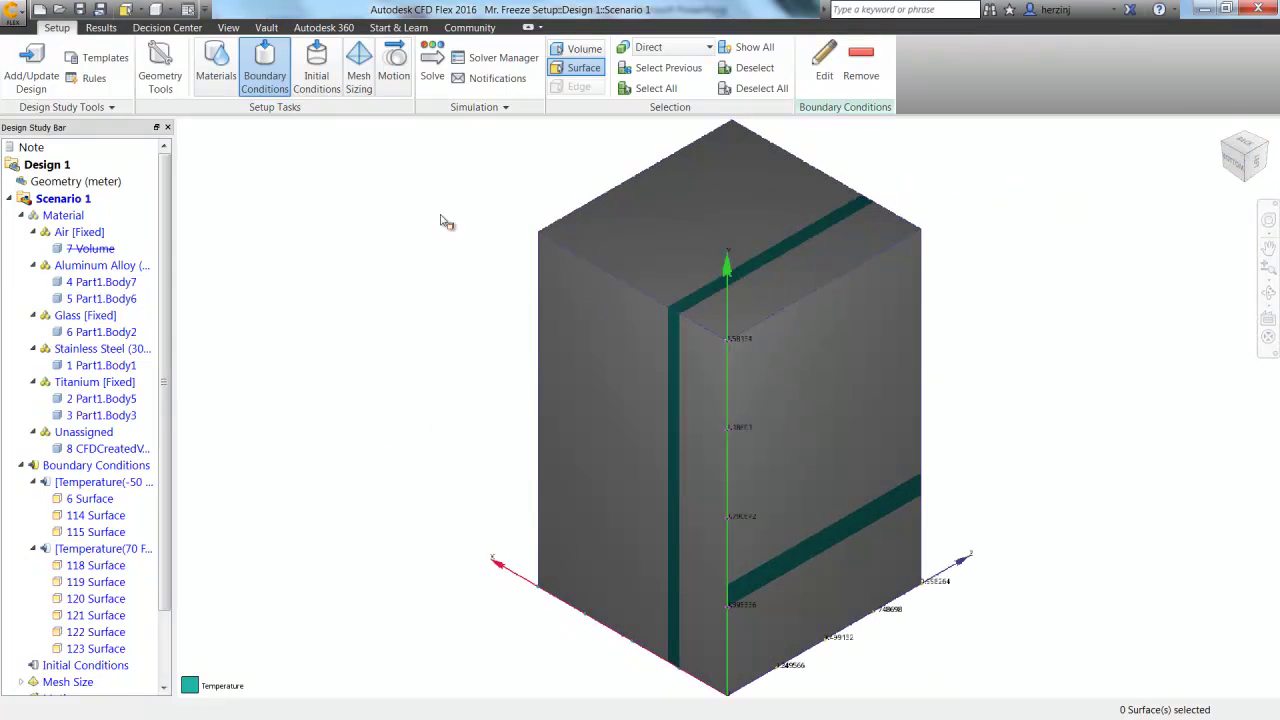
# Enable Heat Transfer in the Solve physics settings
pyautogui.click(434, 70)
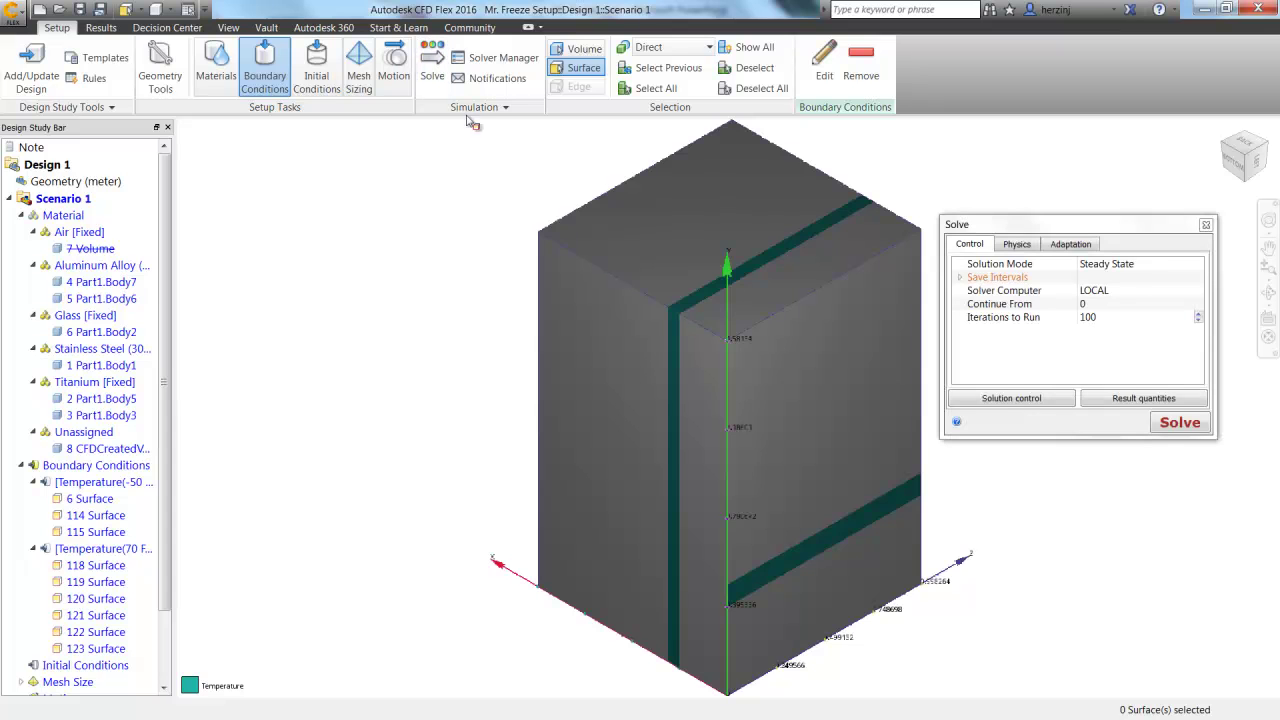
pyautogui.click(1016, 245)
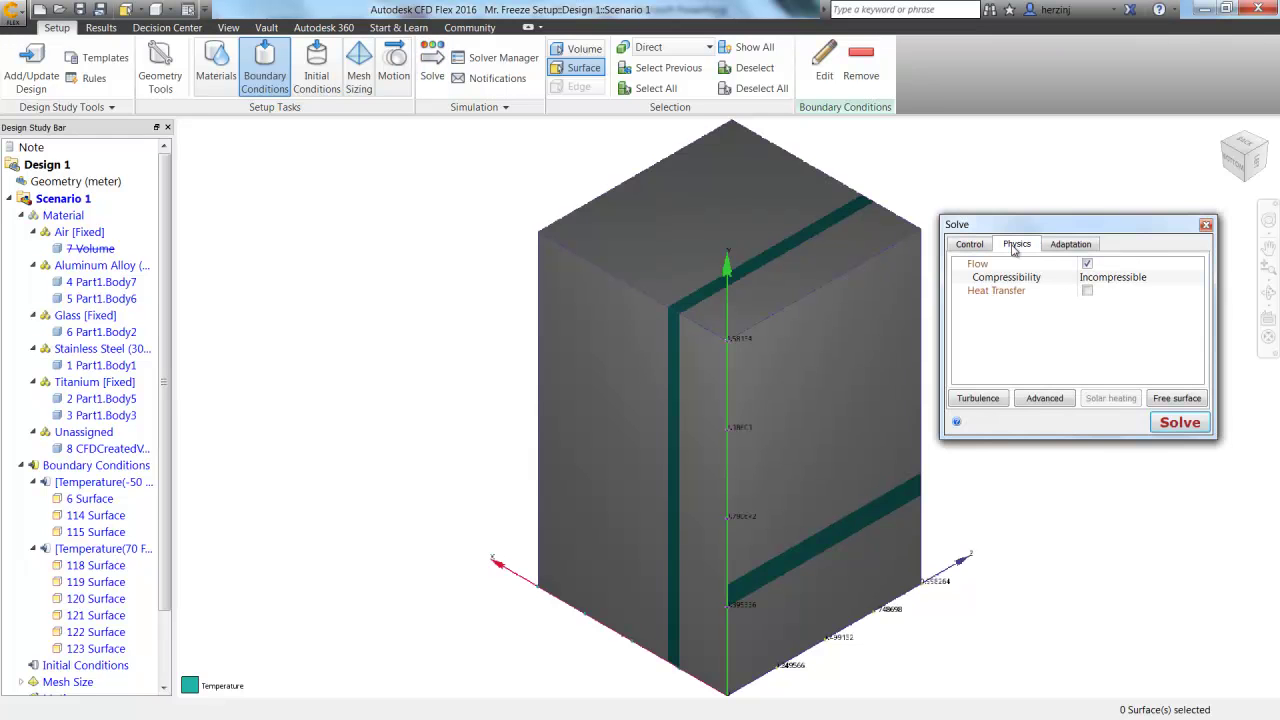
pyautogui.click(1088, 291)
pyautogui.click(1095, 330)
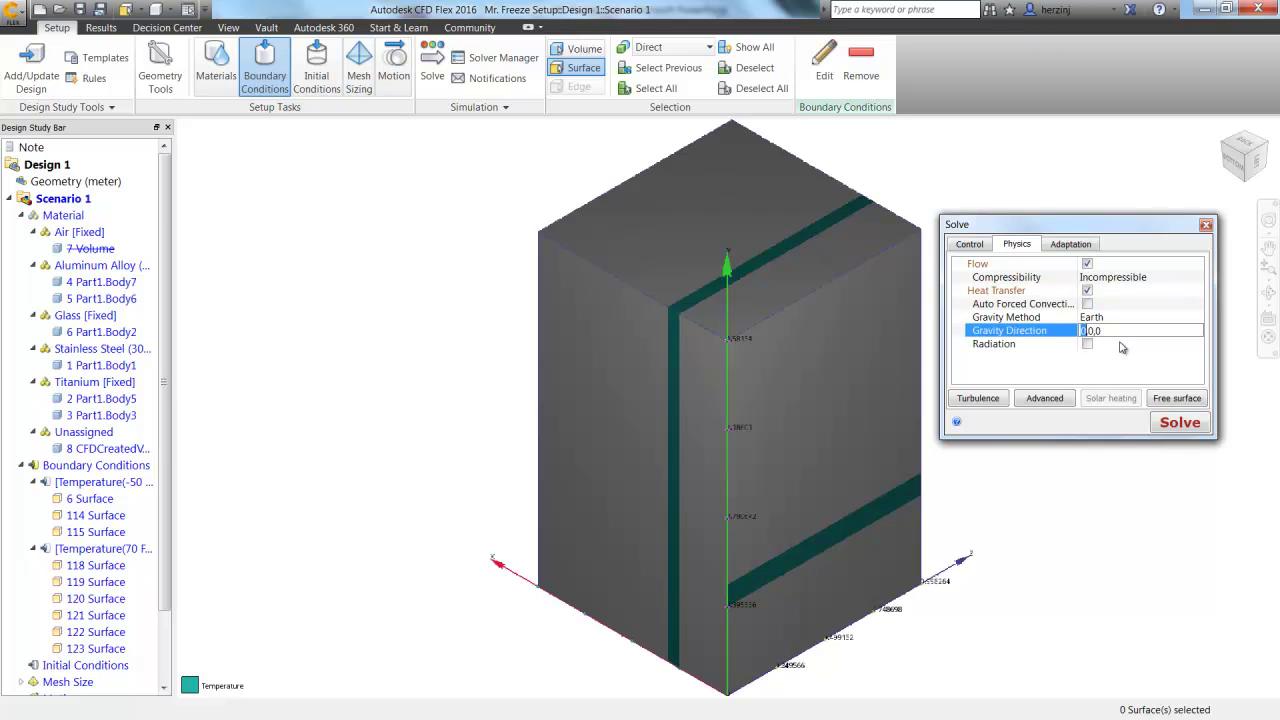
pyautogui.click(985, 247)
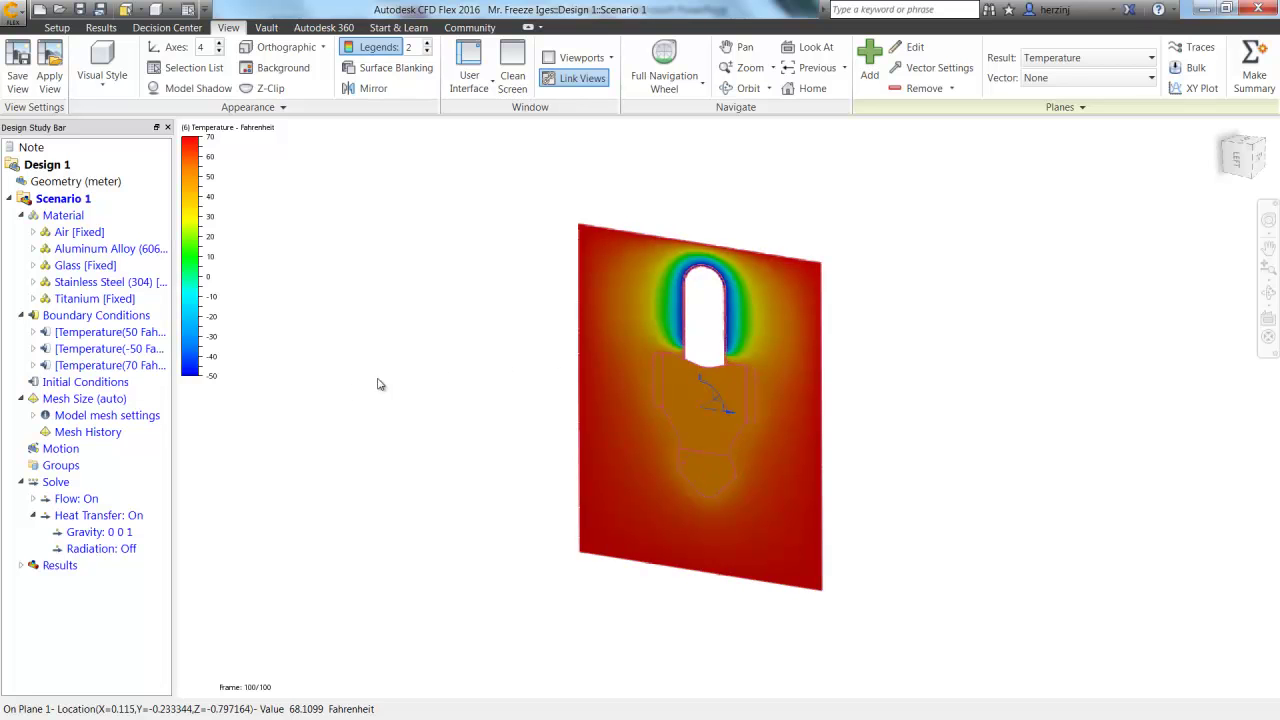
# Move temperature results Plane 1 to position 0.57 so it cuts through the helmet
pyautogui.click(21, 566)
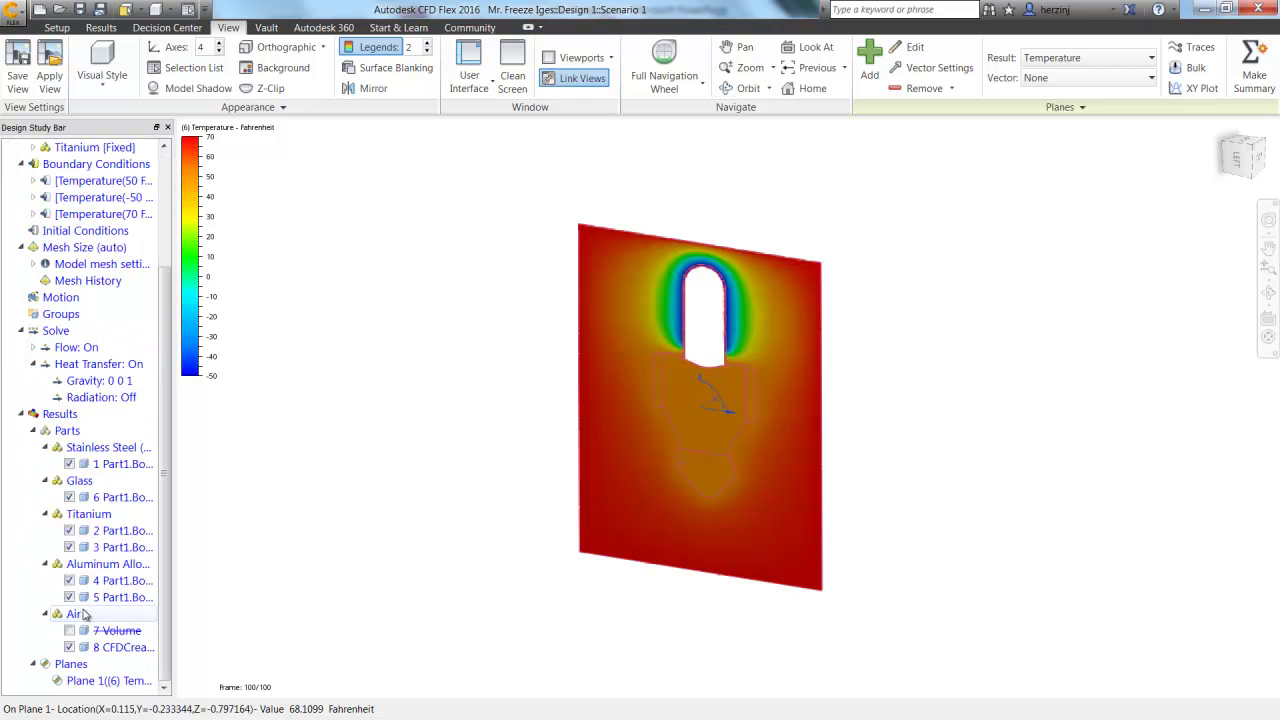
pyautogui.click(88, 681)
pyautogui.rightClick(89, 681)
pyautogui.click(118, 679)
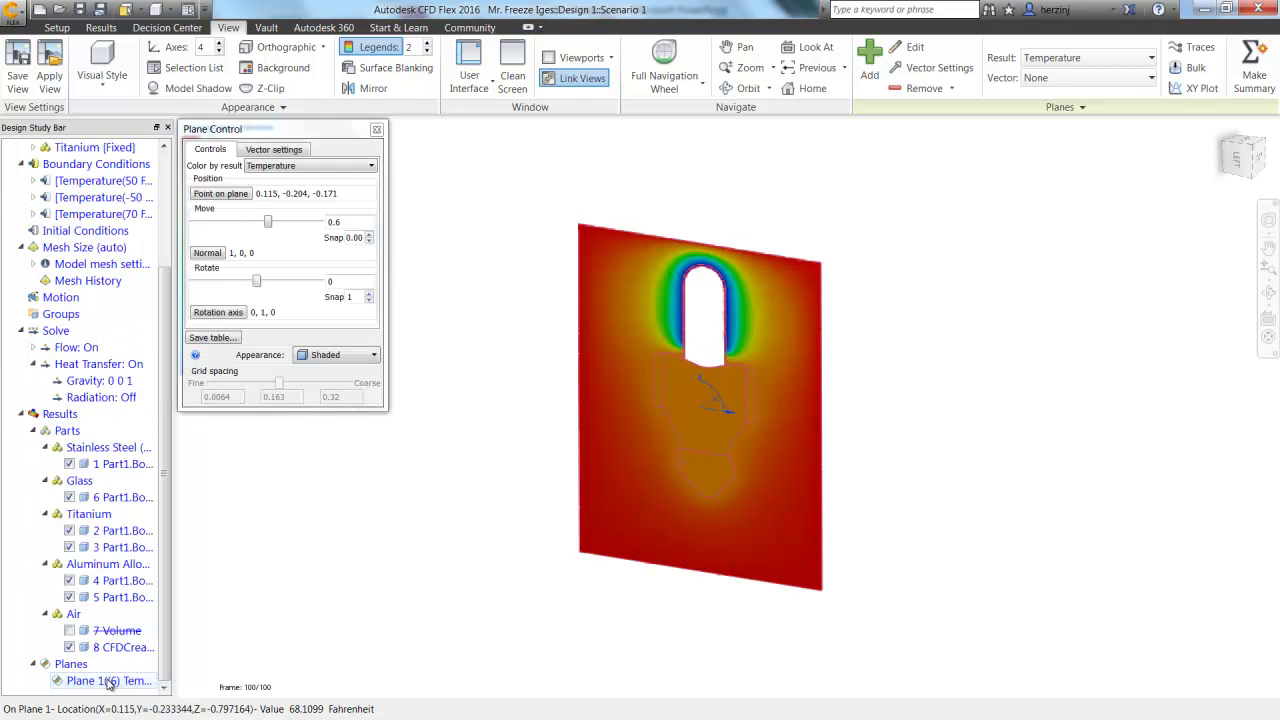
pyautogui.moveTo(270, 224); pyautogui.dragTo(229, 228)
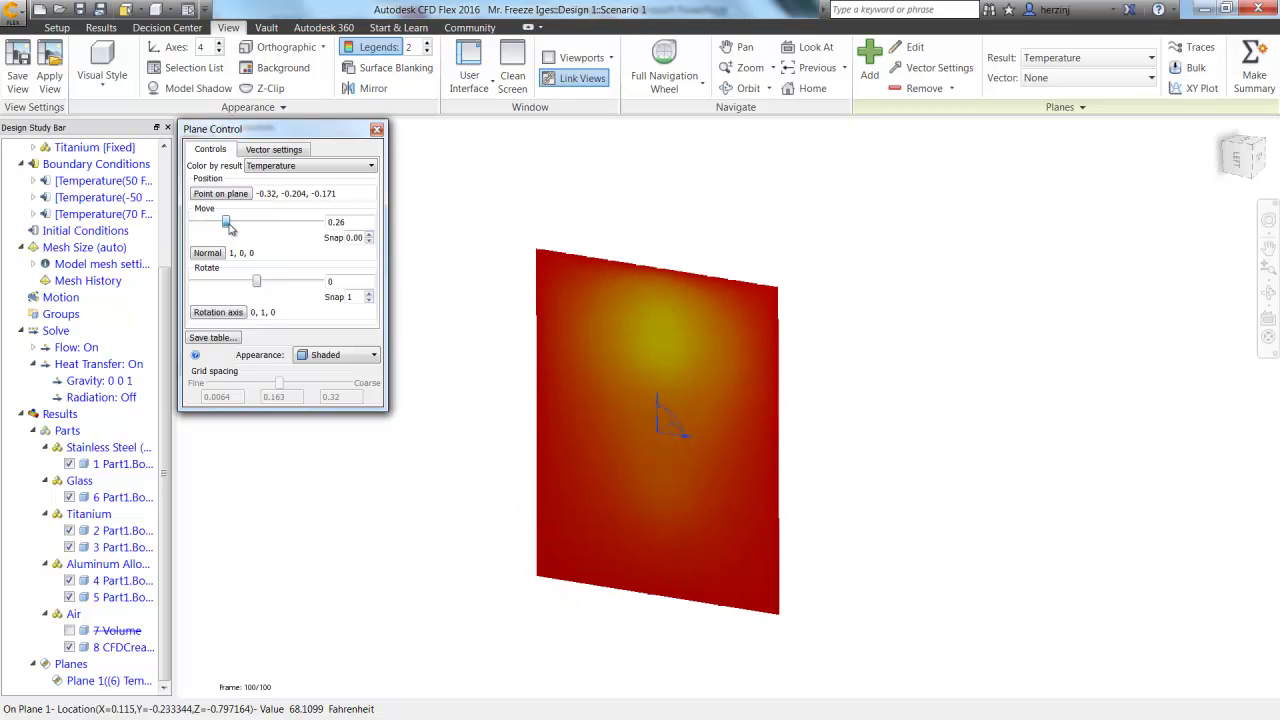
pyautogui.moveTo(266, 129); pyautogui.dragTo(325, 278)
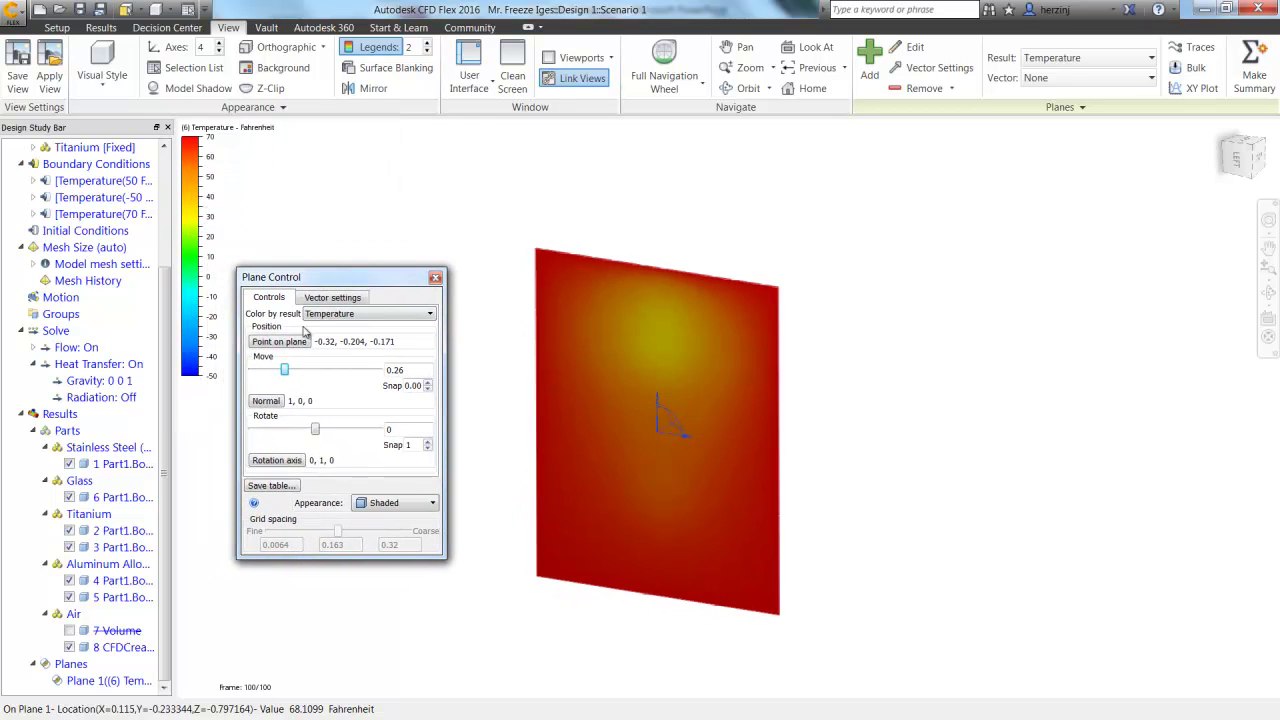
pyautogui.moveTo(284, 372); pyautogui.dragTo(328, 368)
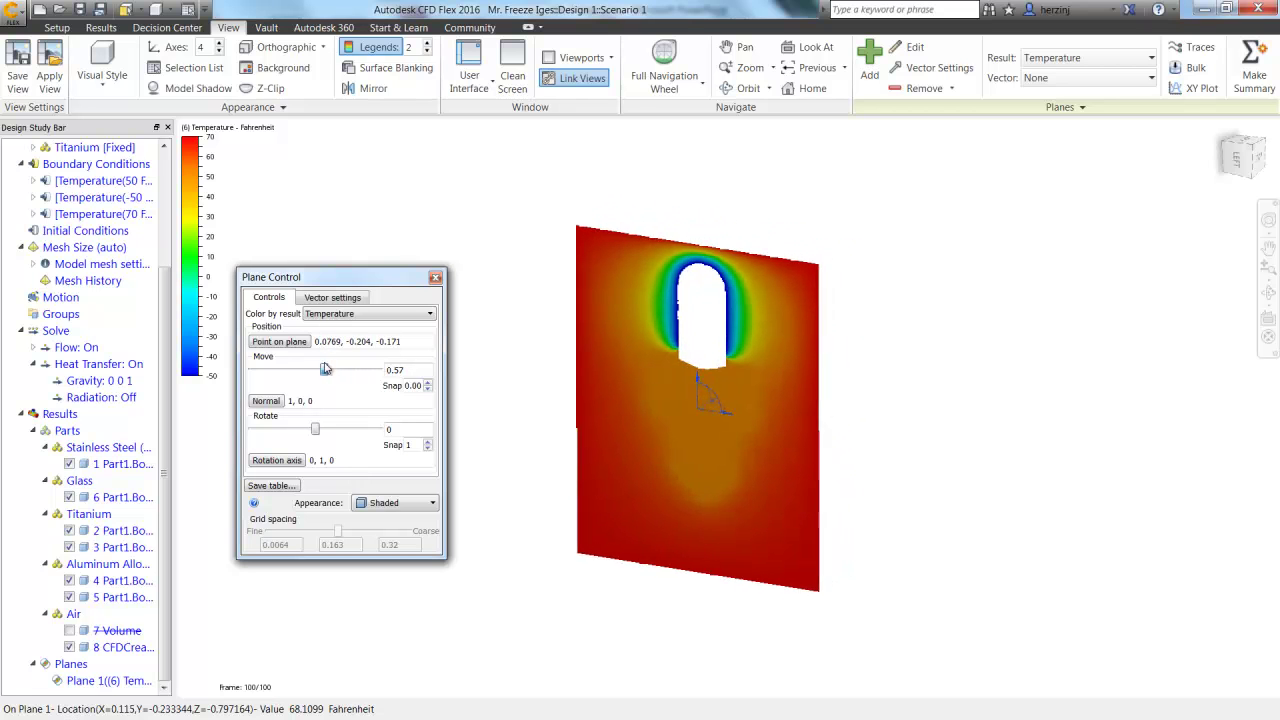
pyautogui.click(299, 491)
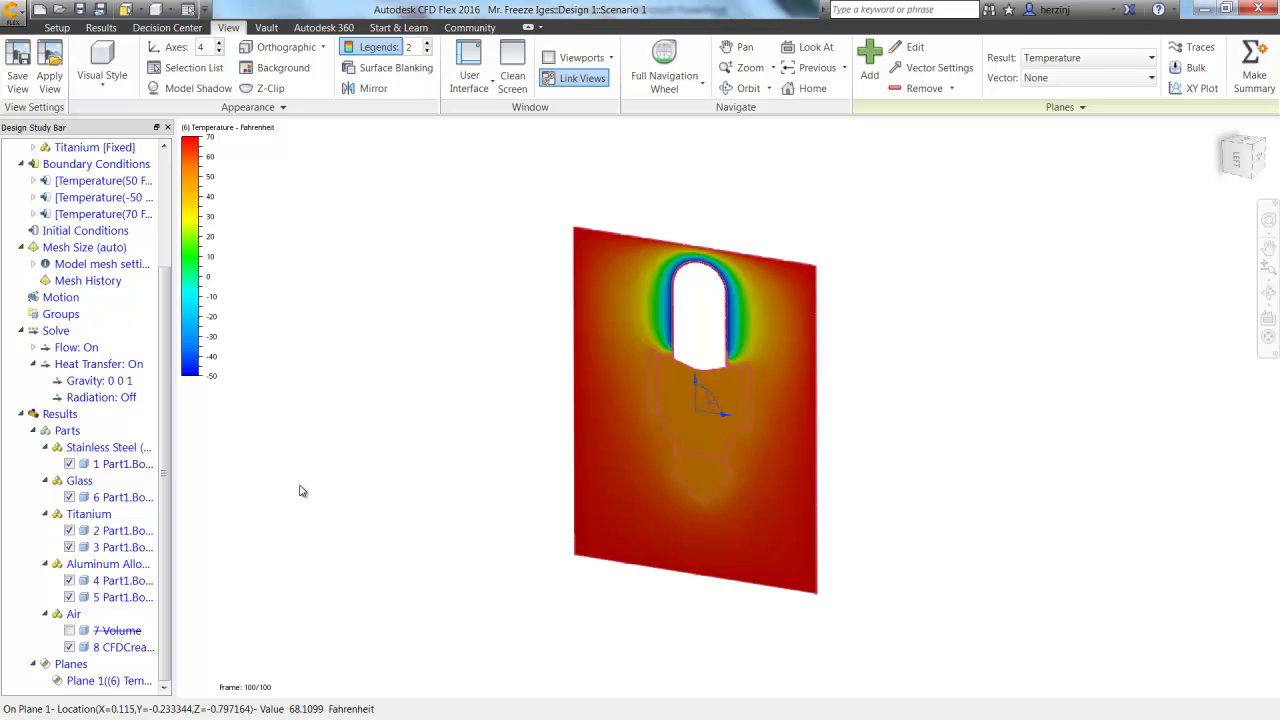